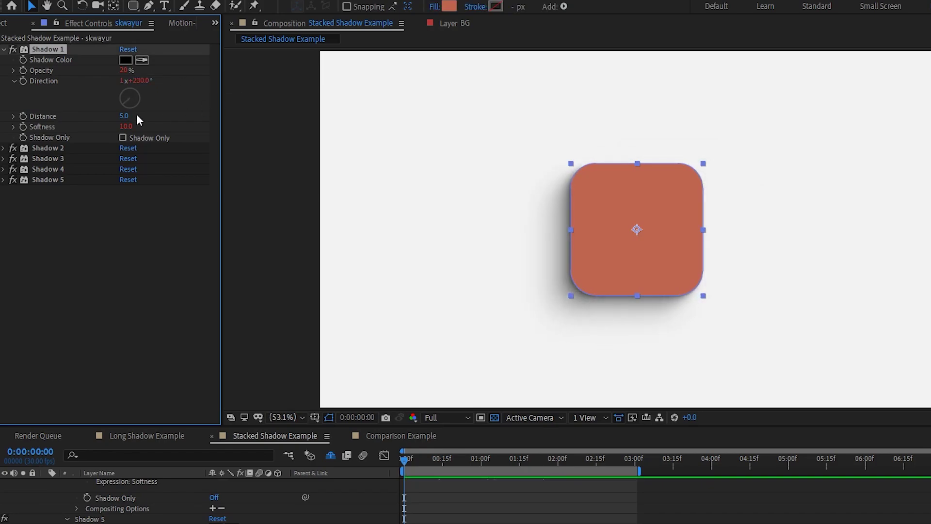
Scrub Shadow 1's Distance up to 25 so the first shadow sits farther out
{"action": "left_click_drag", "start_coordinate": [125, 116], "coordinate": [140, 115]}
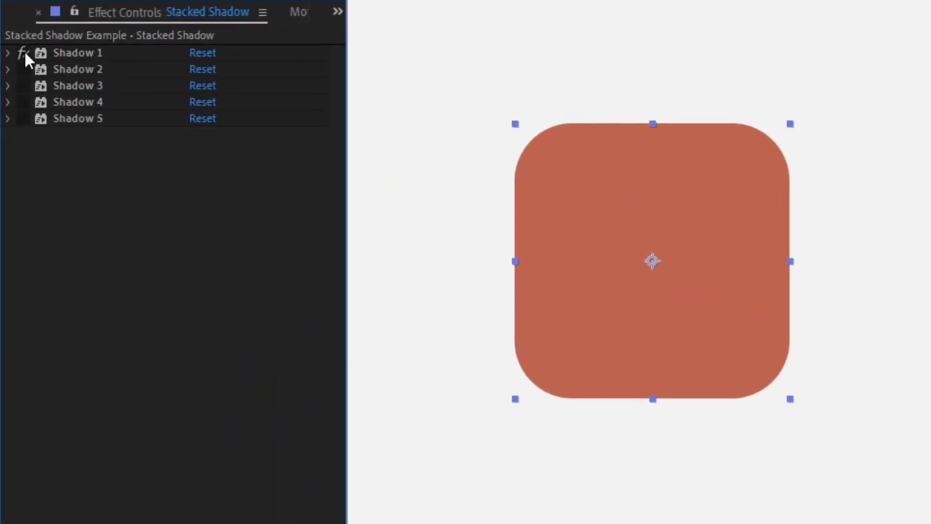
Enable the Shadow 2, Shadow 3, Shadow 4 and Shadow 5 effects on the left square
{"action": "left_click", "coordinate": [24, 70]}
{"action": "left_click", "coordinate": [23, 85]}
{"action": "left_click", "coordinate": [24, 102]}
{"action": "left_click", "coordinate": [24, 119]}
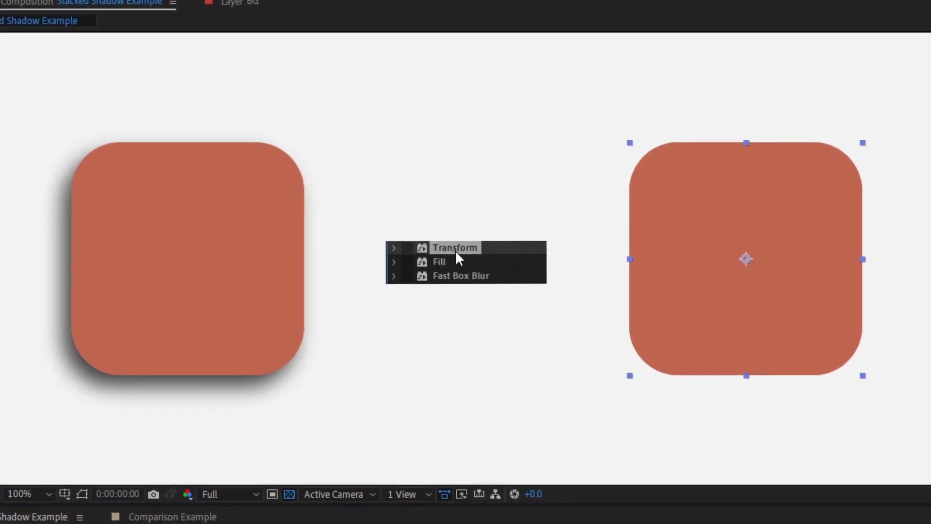
Enable Transform, Fill and Fast Box Blur on the right square for a soft shadow
{"action": "left_click", "coordinate": [407, 248]}
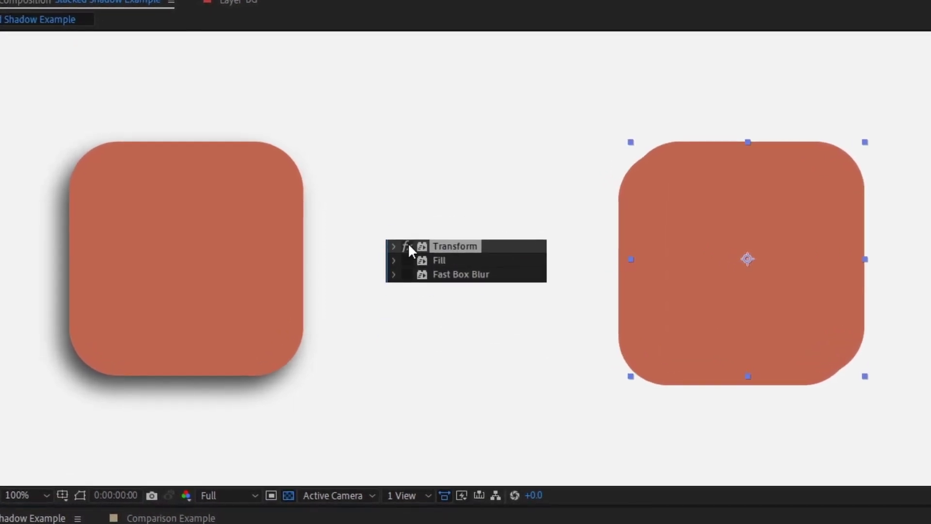
{"action": "left_click", "coordinate": [408, 260]}
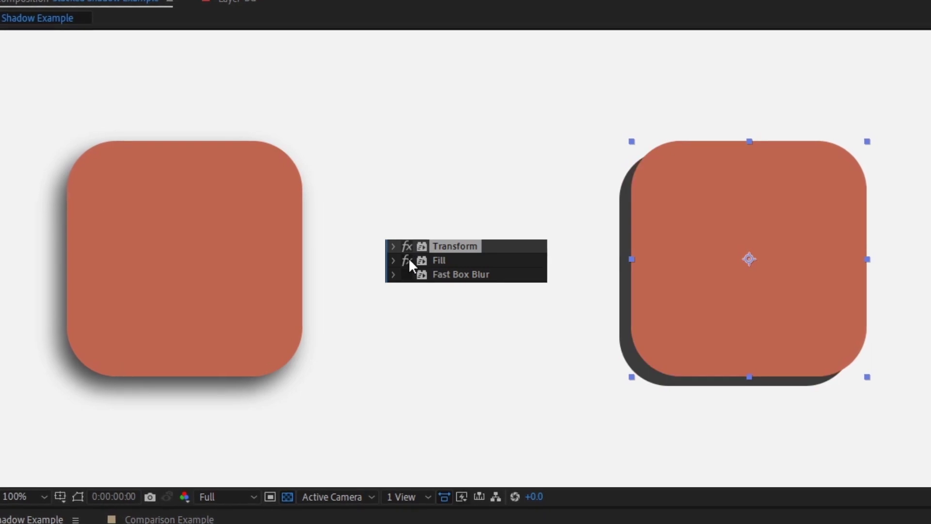
{"action": "left_click", "coordinate": [408, 275]}
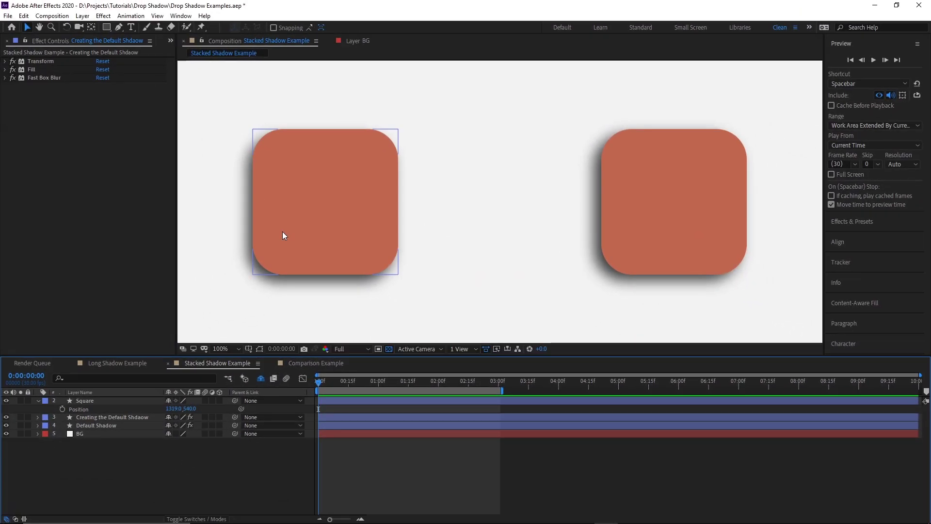
Zoom the Composition viewer to 200% and pan to the right square's lower edge and shadow
{"action": "key", "text": "period"}
{"action": "left_click_drag", "start_coordinate": [275, 235], "coordinate": [650, 226]}
{"action": "key", "text": "F2"}
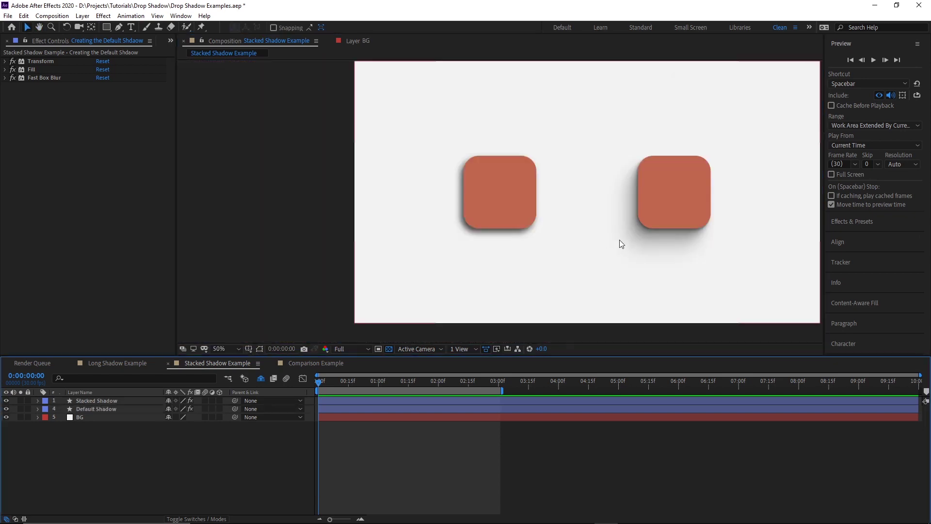
{"action": "left_click_drag", "start_coordinate": [620, 243], "coordinate": [458, 262]}
{"action": "key", "text": "period"}
{"action": "key", "text": "period"}
{"action": "key", "text": "period"}
{"action": "key", "text": "period"}
{"action": "left_click_drag", "start_coordinate": [528, 233], "coordinate": [495, 145]}
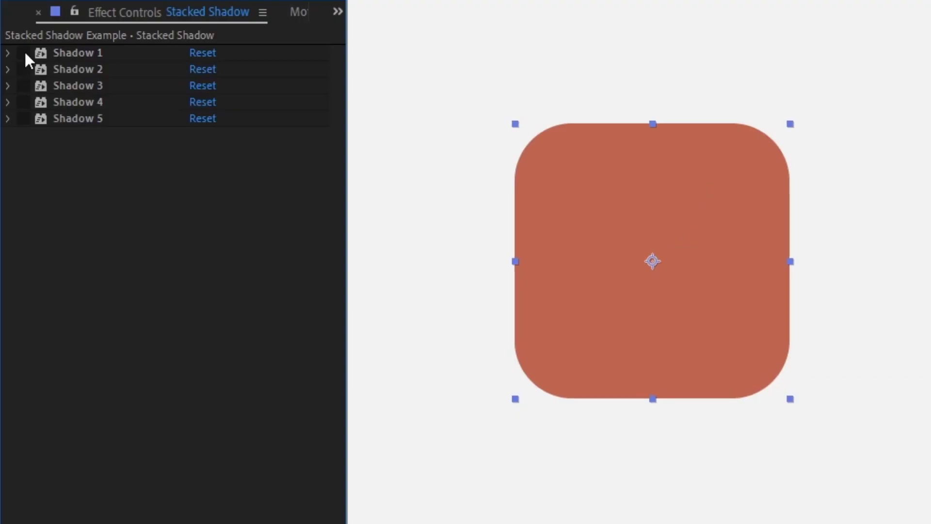
Enable Shadows 1–5 and set Shadow 1's Direction to about 150° and Distance to 8.4
{"action": "left_click", "coordinate": [24, 52]}
{"action": "left_click", "coordinate": [24, 69]}
{"action": "left_click", "coordinate": [24, 85]}
{"action": "left_click", "coordinate": [24, 102]}
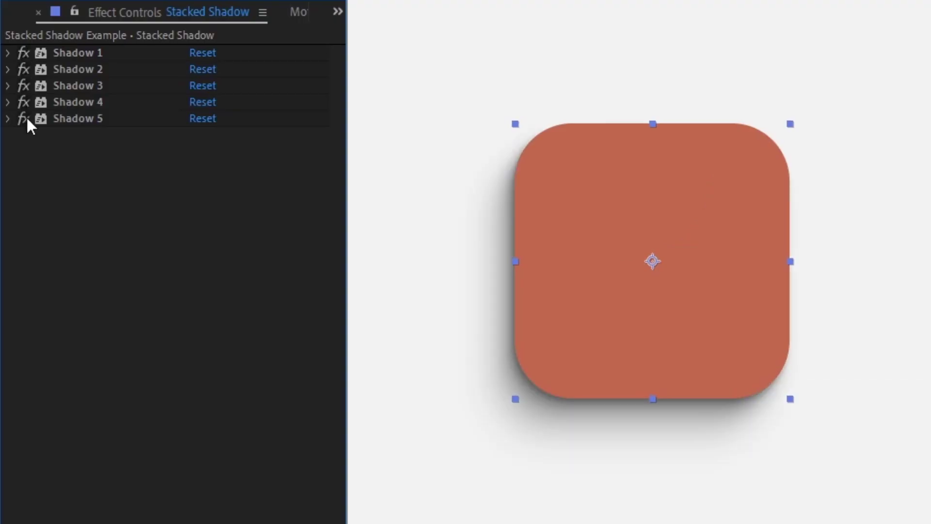
{"action": "left_click", "coordinate": [24, 119]}
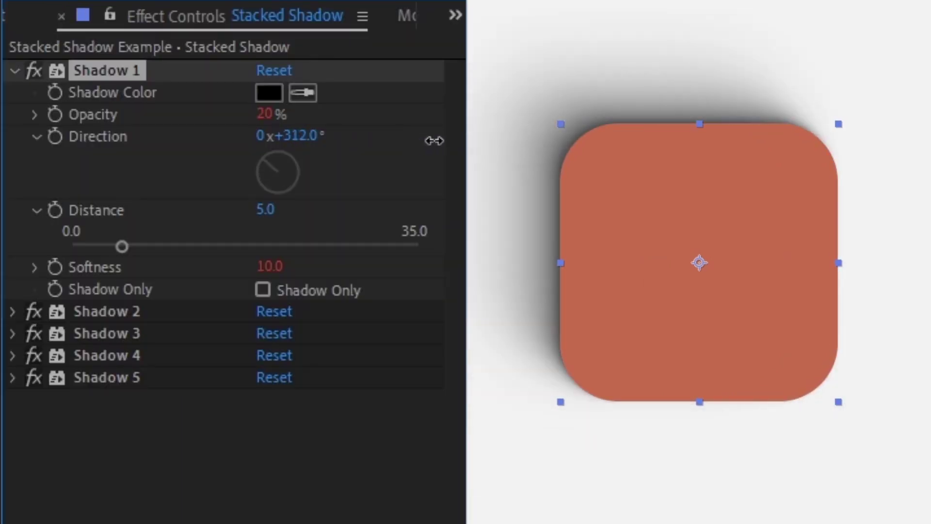
{"action": "left_click_drag", "start_coordinate": [290, 136], "coordinate": [219, 129]}
{"action": "mouse_move", "coordinate": [121, 241]}
{"action": "left_mouse_down"}
{"action": "mouse_move", "coordinate": [98, 243]}
{"action": "mouse_move", "coordinate": [156, 244]}
{"action": "mouse_move", "coordinate": [109, 241]}
{"action": "left_mouse_up"}
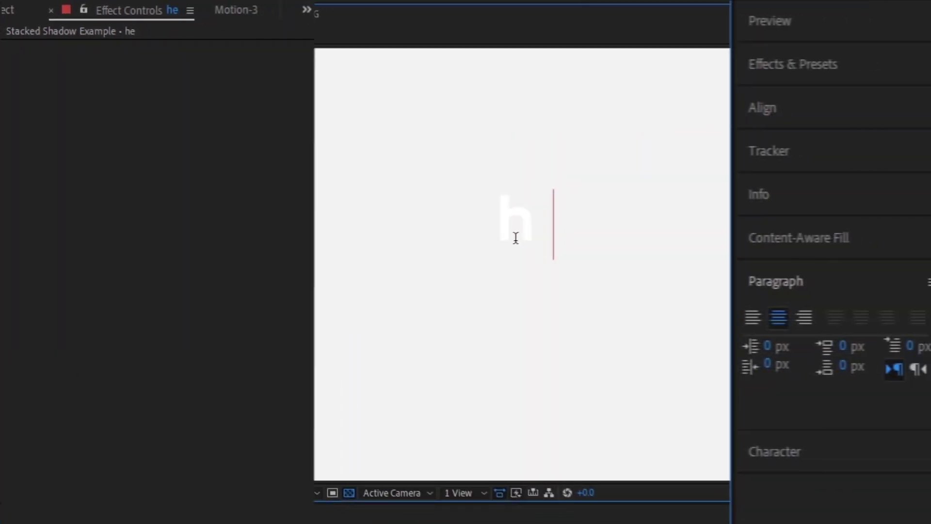
Apply Better Shadow to the 'hello there' text at 139°, then add Drop Shadow to the square
{"action": "type", "text": "ello there"}
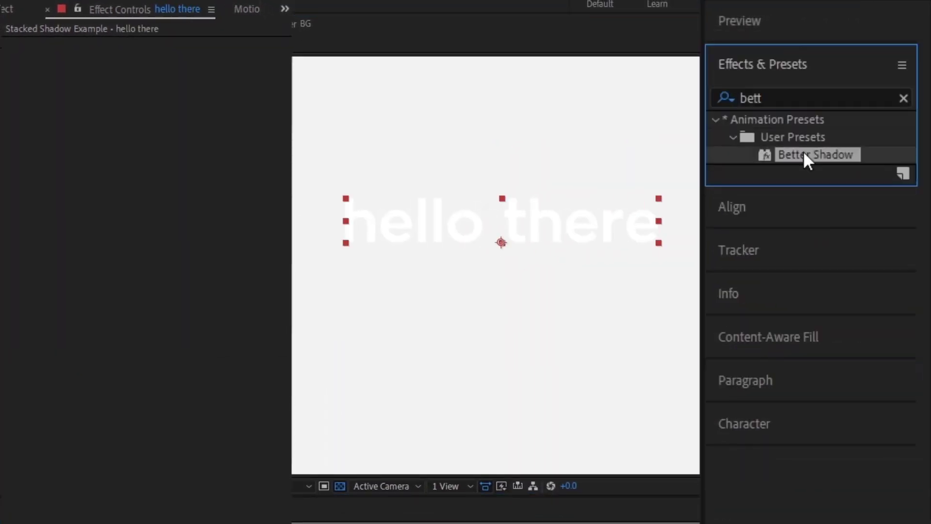
{"action": "left_click_drag", "start_coordinate": [803, 154], "coordinate": [563, 210]}
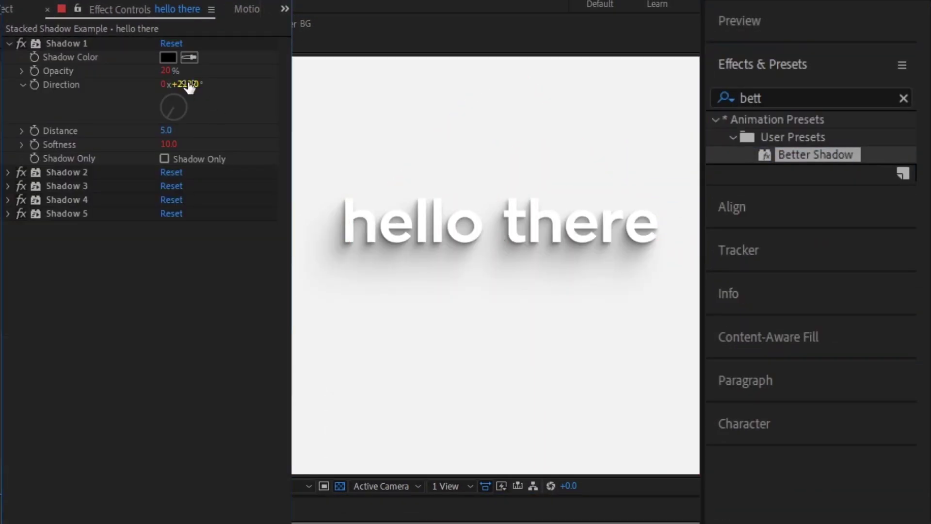
{"action": "left_click_drag", "start_coordinate": [187, 84], "coordinate": [142, 103]}
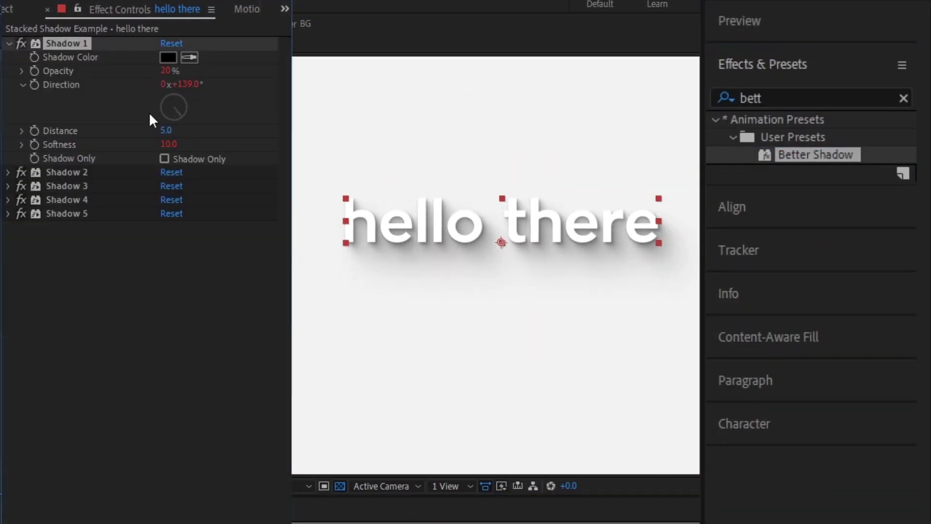
{"action": "left_click", "coordinate": [201, 309]}
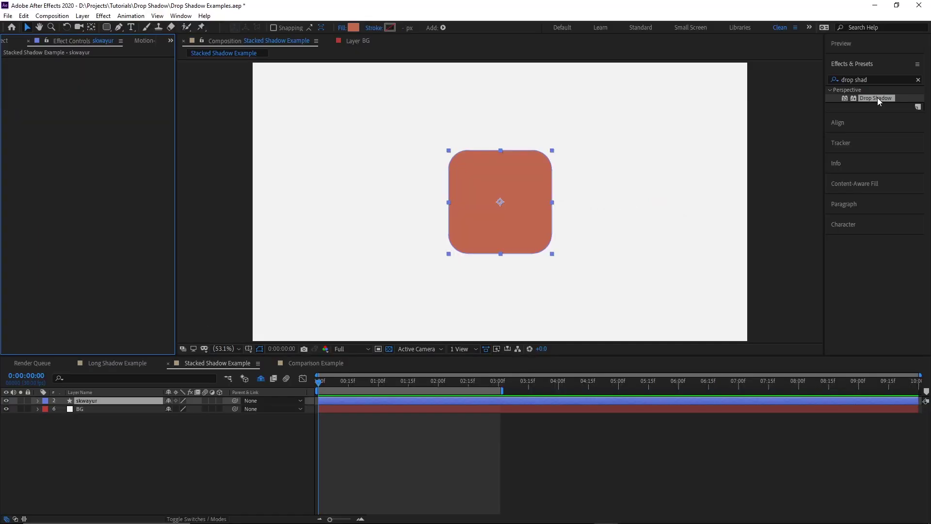
{"action": "left_click_drag", "start_coordinate": [878, 97], "coordinate": [526, 196]}
Set the Drop Shadow's Opacity to 20%
{"action": "left_click", "coordinate": [100, 77]}
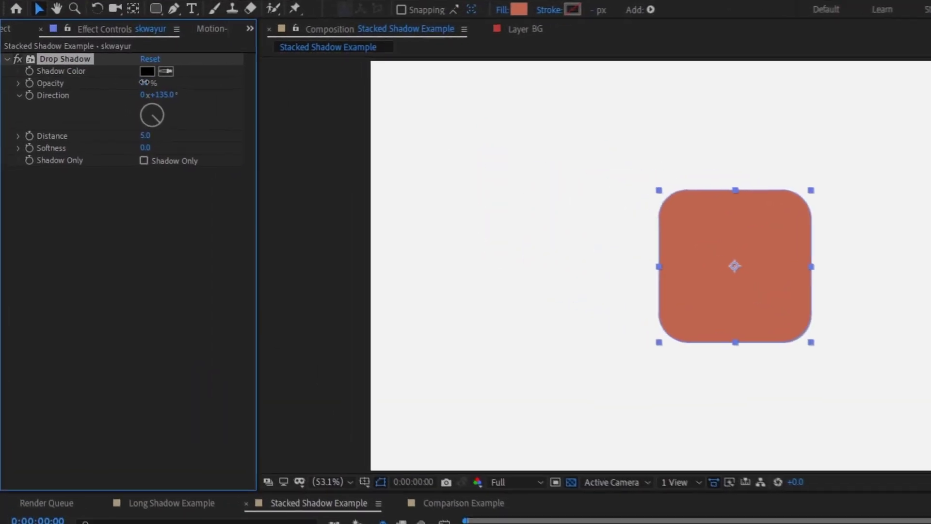
{"action": "type", "text": "20"}
{"action": "left_click", "coordinate": [173, 197]}
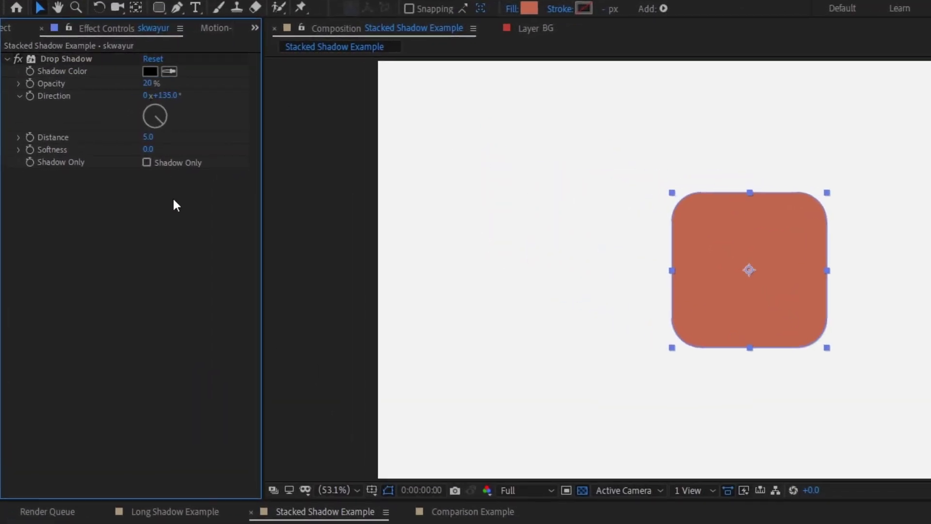
Rename the Drop Shadow effect to 'Shadow 1'
{"action": "left_click", "coordinate": [80, 59]}
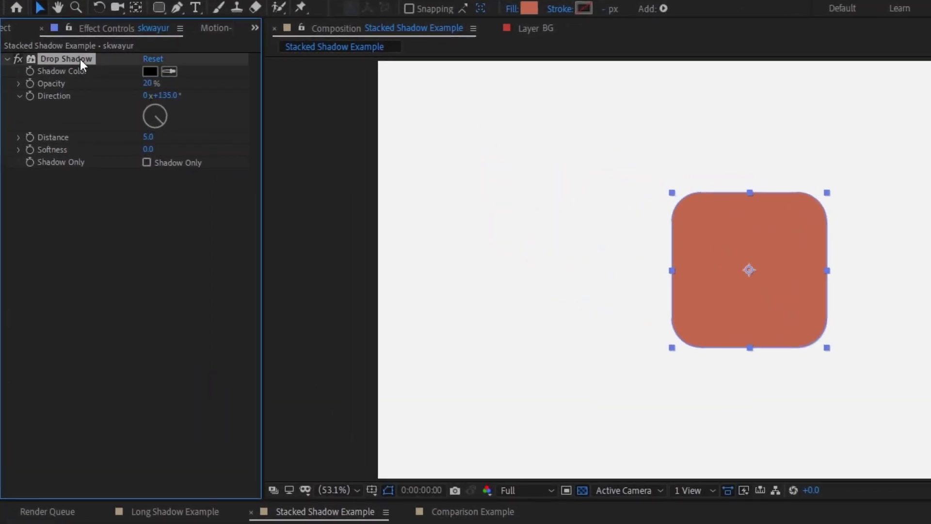
{"action": "key", "text": "Return"}
{"action": "type", "text": "Shad"}
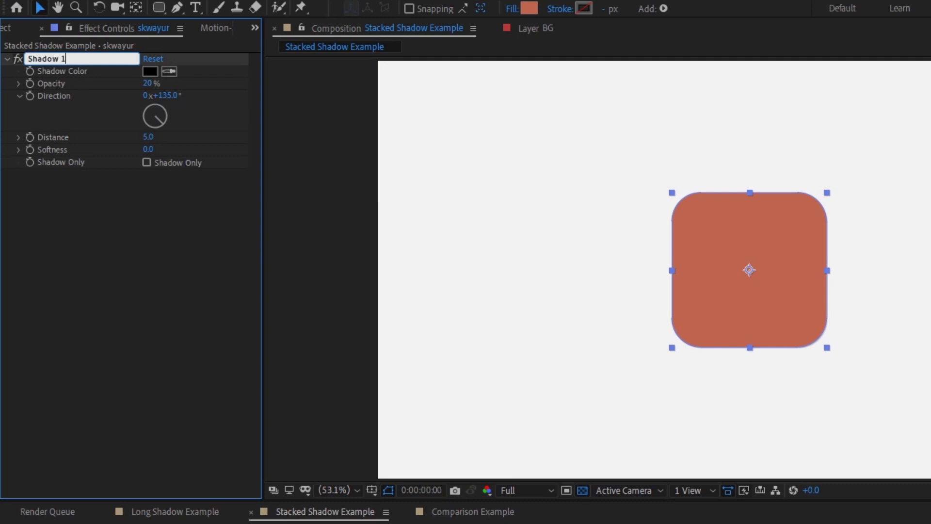
{"action": "key", "text": "Return"}
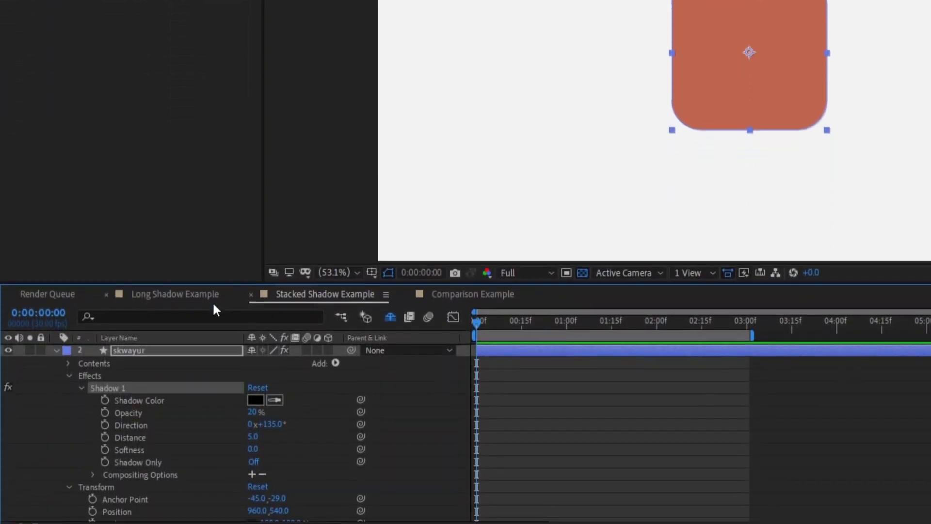
Link Shadow 1's Direction and Shadow Color by expressions, then duplicate it into Shadows 2–5
{"action": "left_click_drag", "start_coordinate": [359, 415], "coordinate": [258, 404]}
{"action": "left_click_drag", "start_coordinate": [360, 391], "coordinate": [174, 409]}
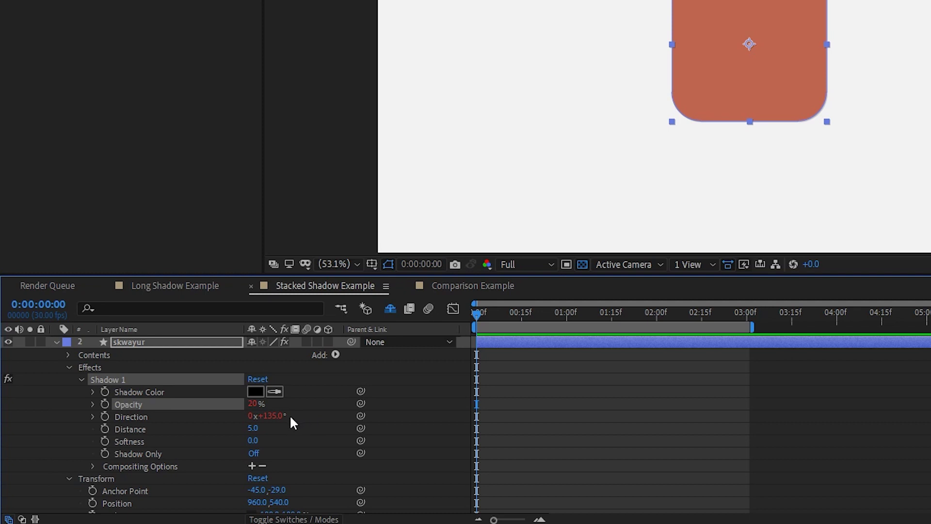
{"action": "left_click", "coordinate": [92, 416]}
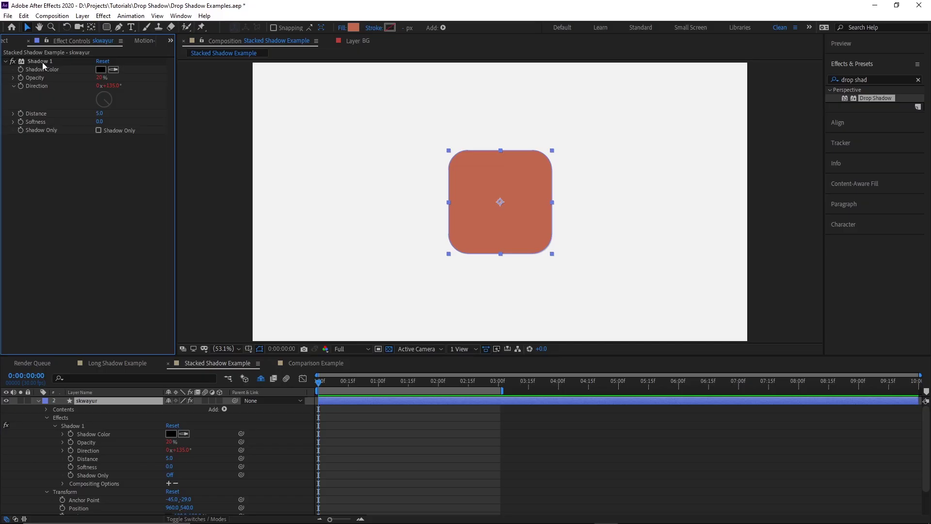
{"action": "left_click", "coordinate": [42, 62]}
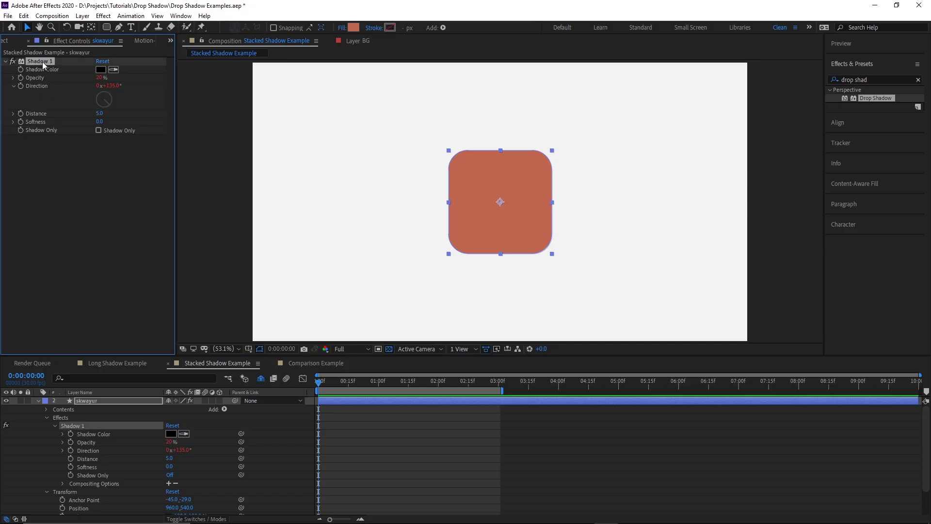
{"action": "key", "text": "ctrl+d"}
{"action": "key", "text": "ctrl+d"}
{"action": "key", "text": "ctrl+d"}
{"action": "key", "text": "ctrl+d"}
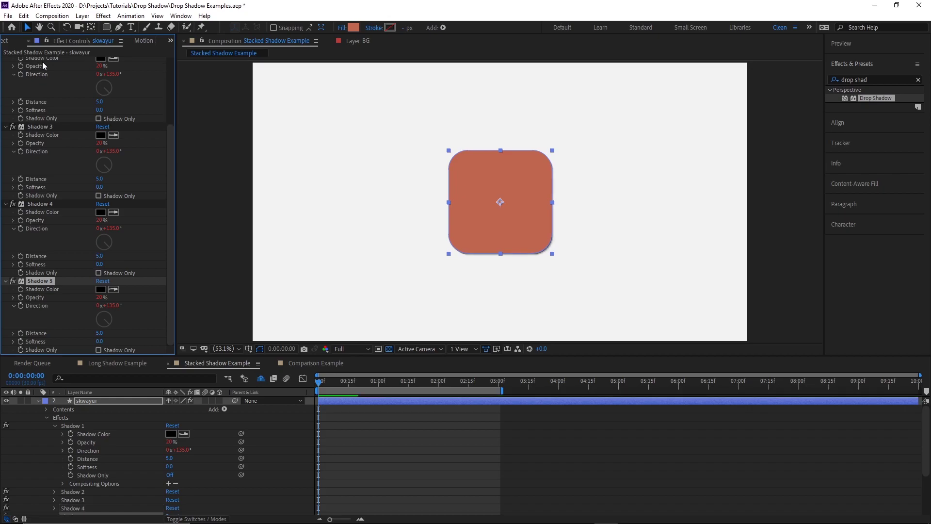
Rotate Shadow 1's Direction to 1x+84.0° so the linked shadows follow
{"action": "left_click_drag", "start_coordinate": [168, 129], "coordinate": [166, 63]}
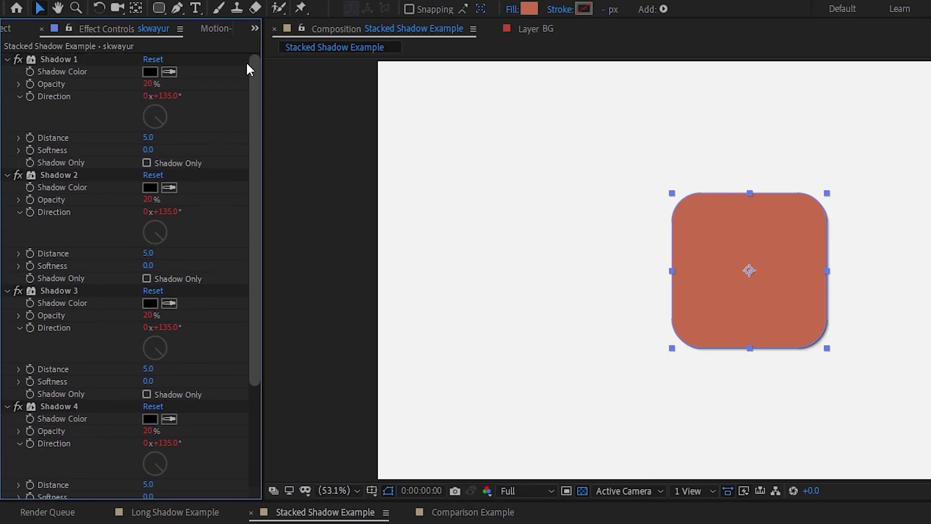
{"action": "left_click_drag", "start_coordinate": [161, 96], "coordinate": [277, 106]}
{"action": "left_click_drag", "start_coordinate": [178, 102], "coordinate": [251, 101]}
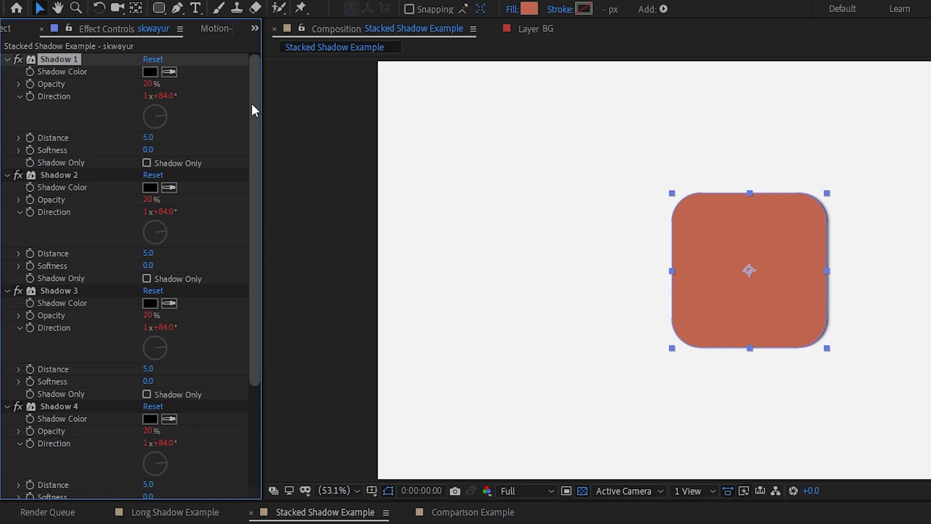
Drive Shadow 1's Softness with the expression effect("Shadow 1")("Distance") * 2, reading 10.0
{"action": "left_click", "coordinate": [29, 149], "text": "alt"}
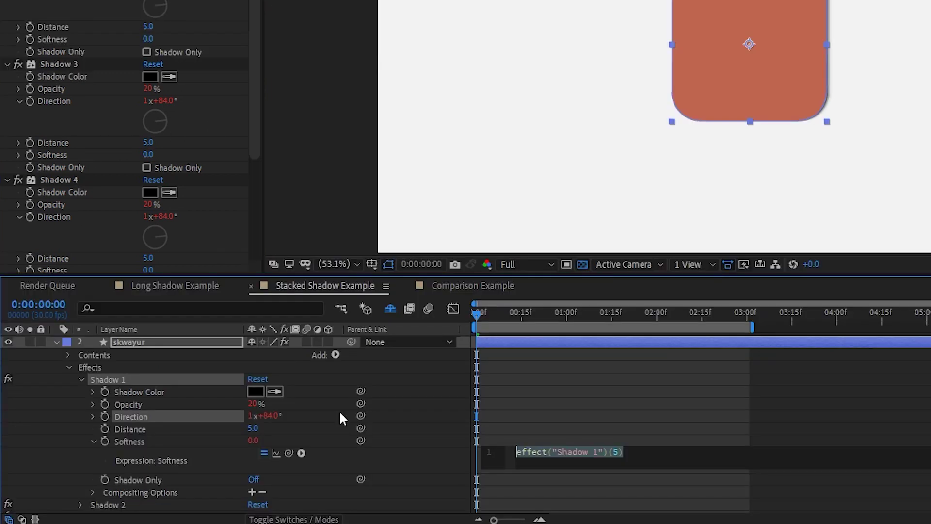
{"action": "left_click_drag", "start_coordinate": [290, 453], "coordinate": [131, 428]}
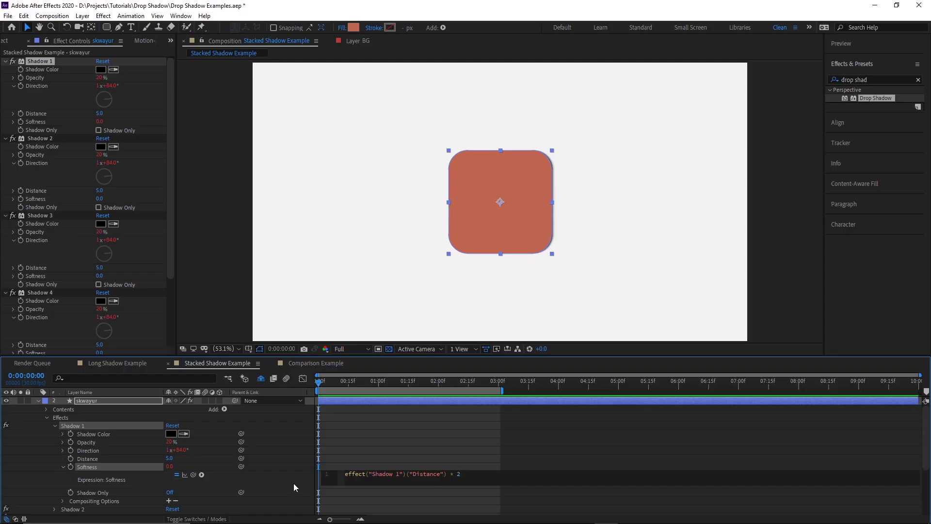
{"action": "left_click", "coordinate": [439, 466]}
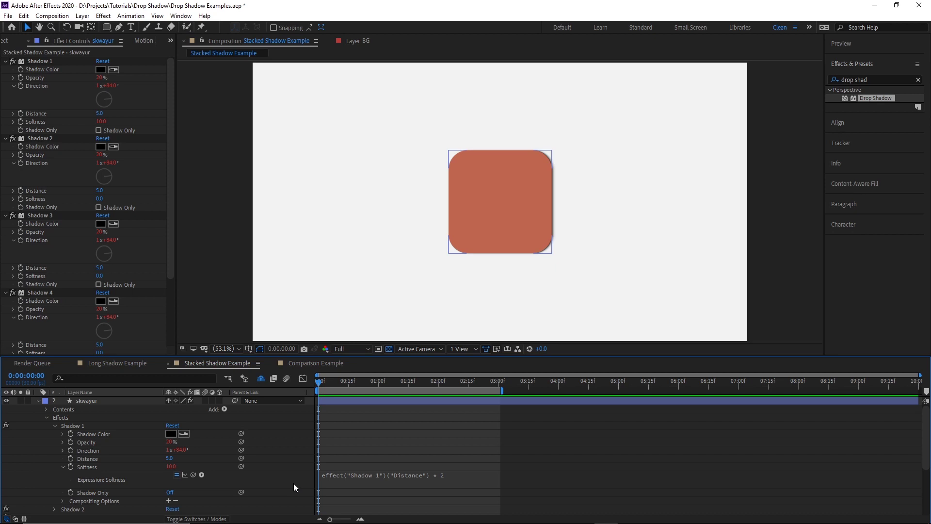
{"action": "left_click", "coordinate": [373, 484]}
{"action": "key", "text": "ctrl+c"}
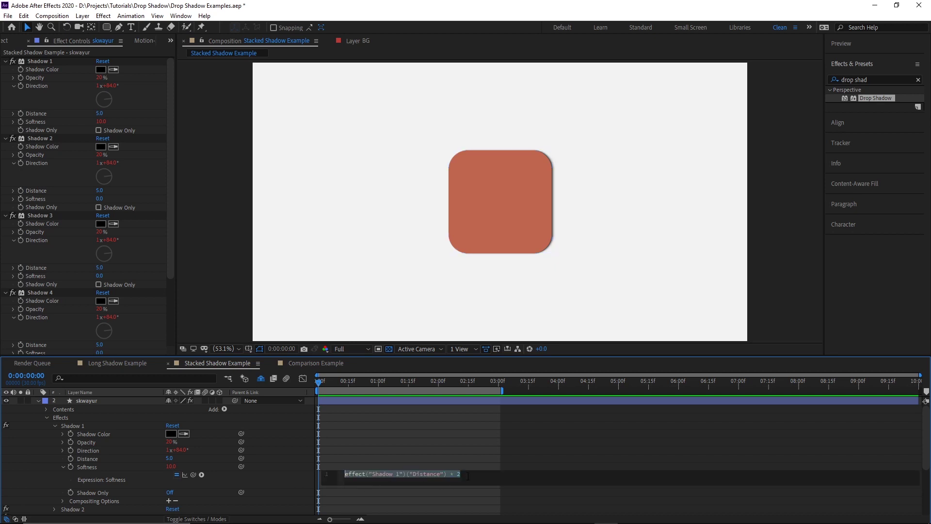
{"action": "left_click", "coordinate": [280, 473]}
{"action": "scroll", "coordinate": [280, 473], "scroll_direction": "down", "scroll_amount": 2}
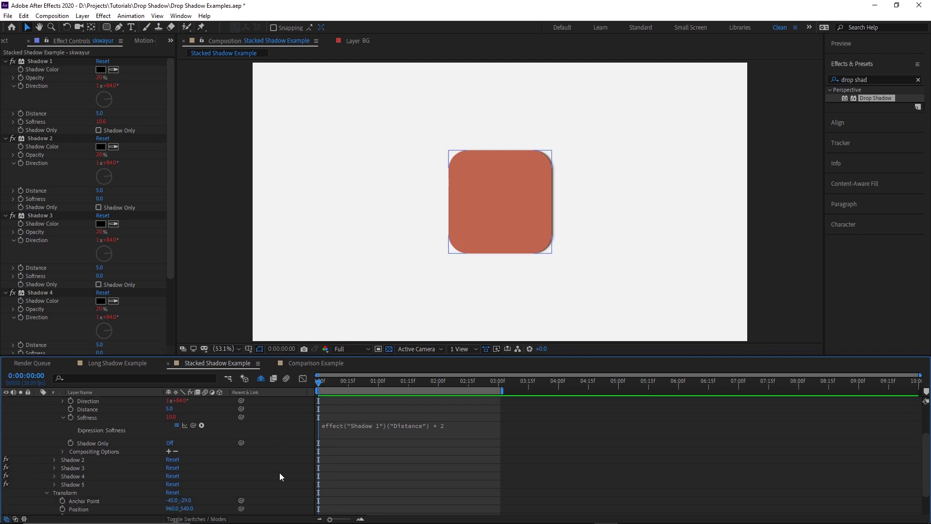
{"action": "left_click", "coordinate": [54, 460]}
{"action": "scroll", "coordinate": [55, 459], "scroll_direction": "down", "scroll_amount": 2}
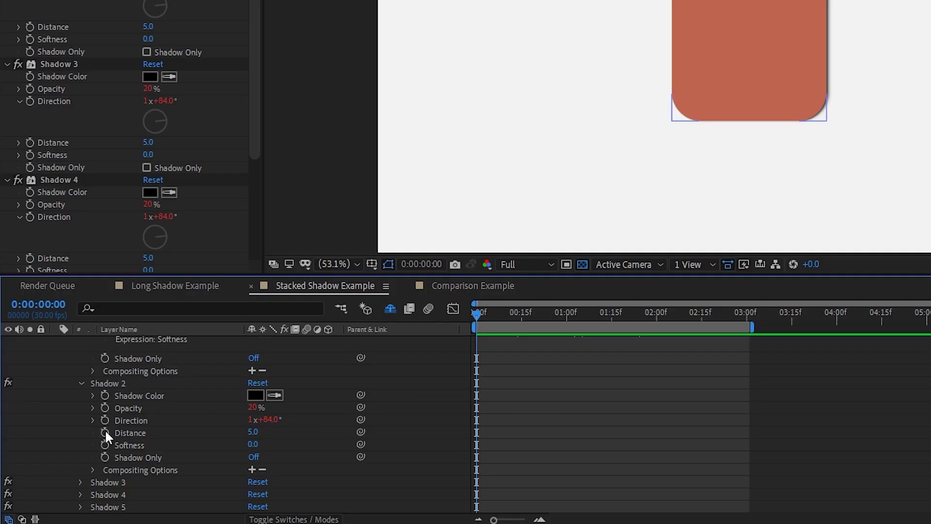
Add doubled-distance expressions to Shadow 2's Distance and Softness
{"action": "left_click", "coordinate": [105, 432], "text": "alt"}
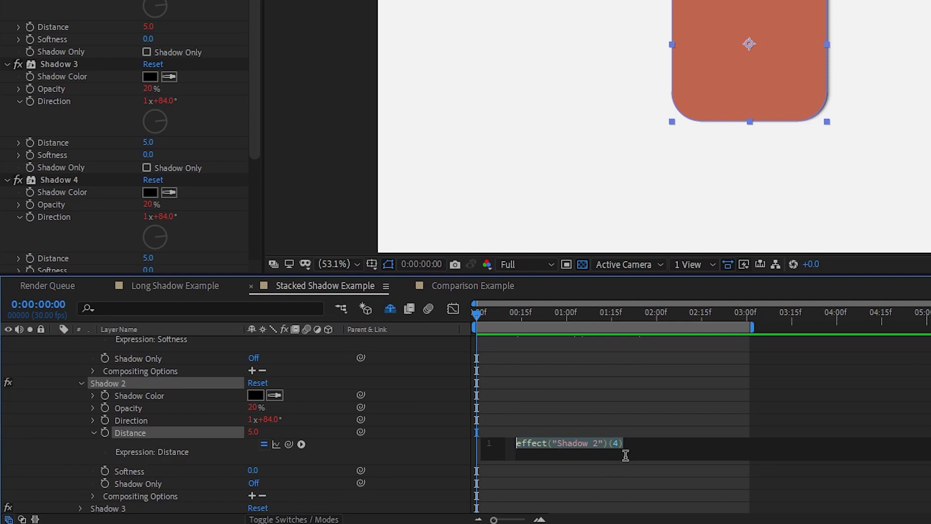
{"action": "key", "text": "ctrl+v"}
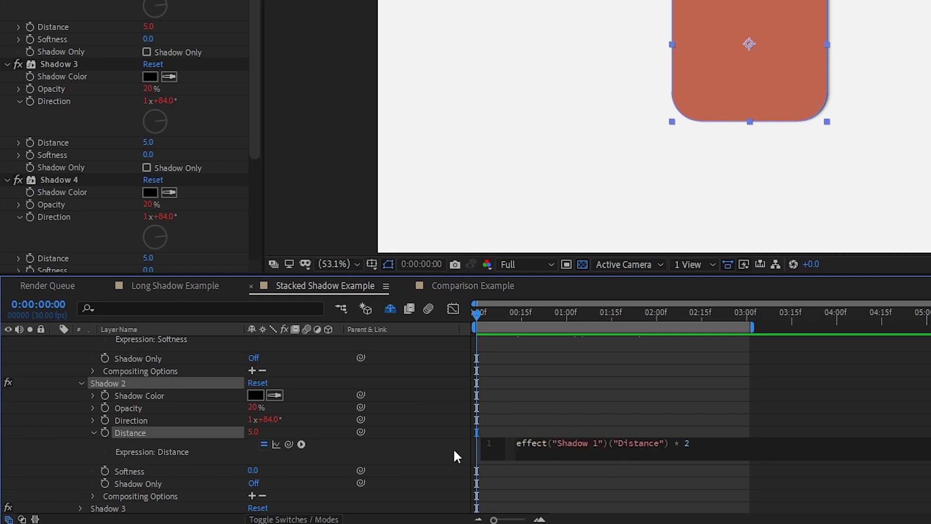
{"action": "left_click", "coordinate": [431, 451]}
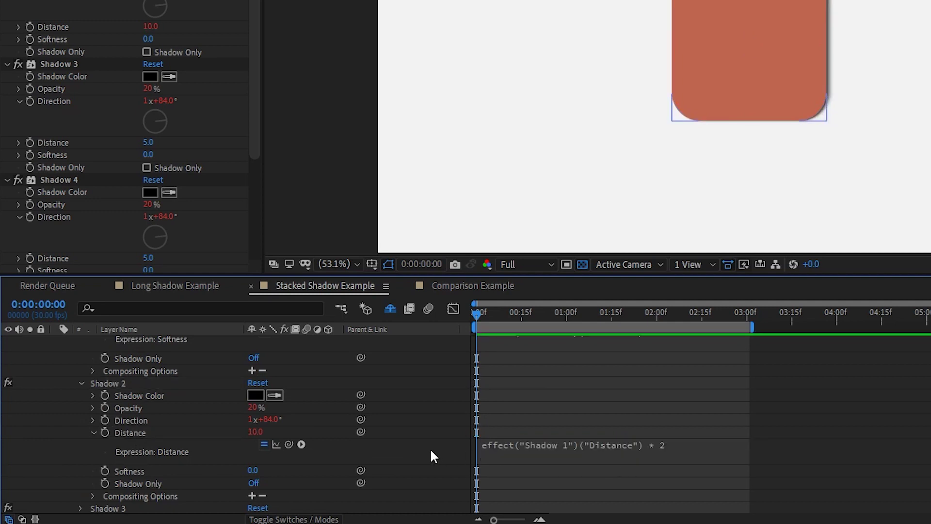
{"action": "left_click", "coordinate": [105, 471], "text": "alt"}
{"action": "key", "text": "ctrl+v"}
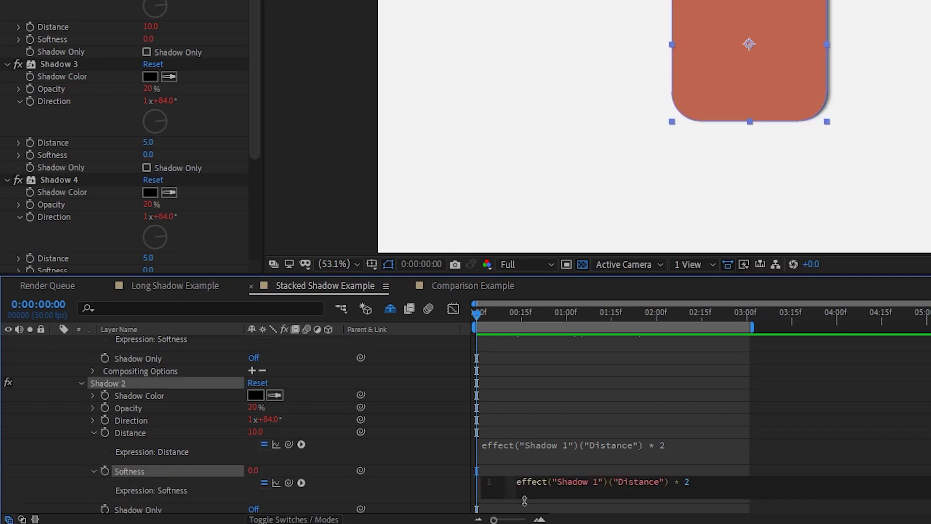
{"action": "type", "text": "2"}
{"action": "left_click", "coordinate": [403, 476]}
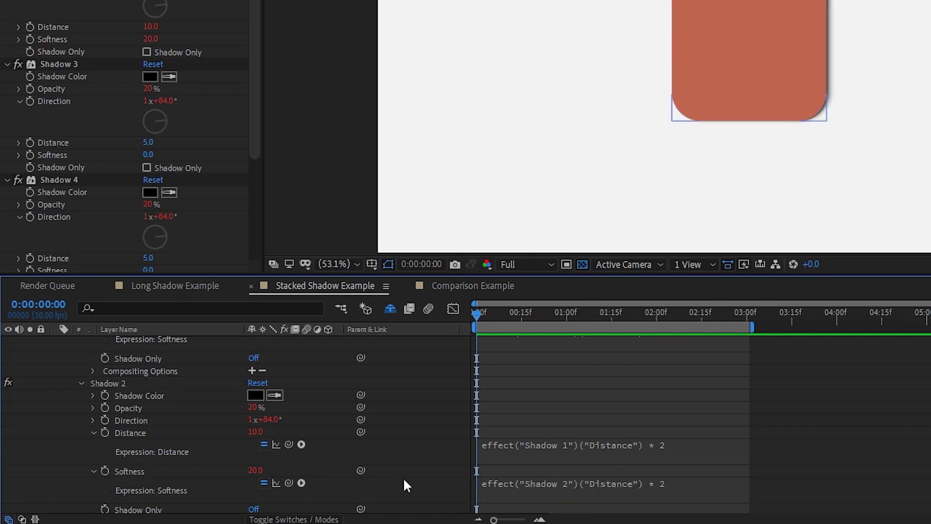
Add doubled-distance expressions to Shadow 3's Distance and Softness, referencing Shadows 2 and 3
{"action": "scroll", "coordinate": [403, 476], "scroll_direction": "down", "scroll_amount": 3}
{"action": "left_click", "coordinate": [81, 423]}
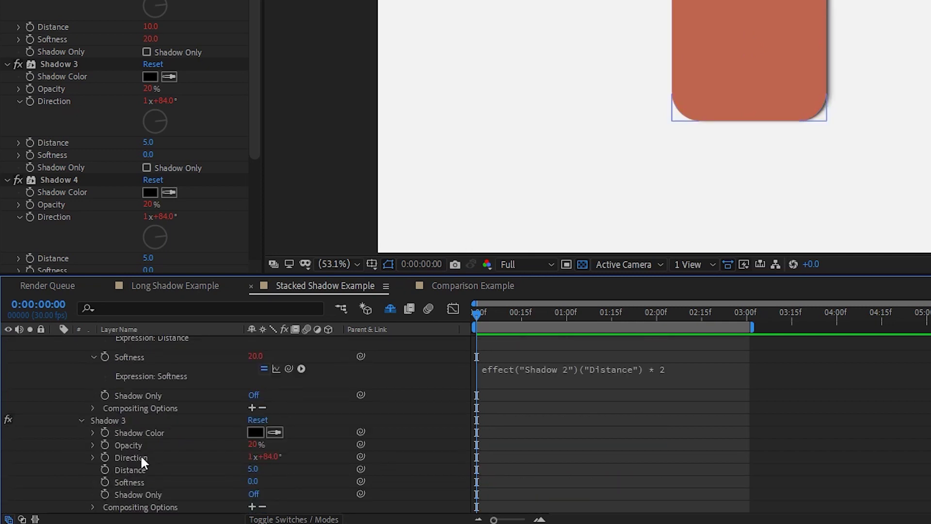
{"action": "left_click", "coordinate": [104, 468], "text": "alt"}
{"action": "key", "text": "ctrl+v"}
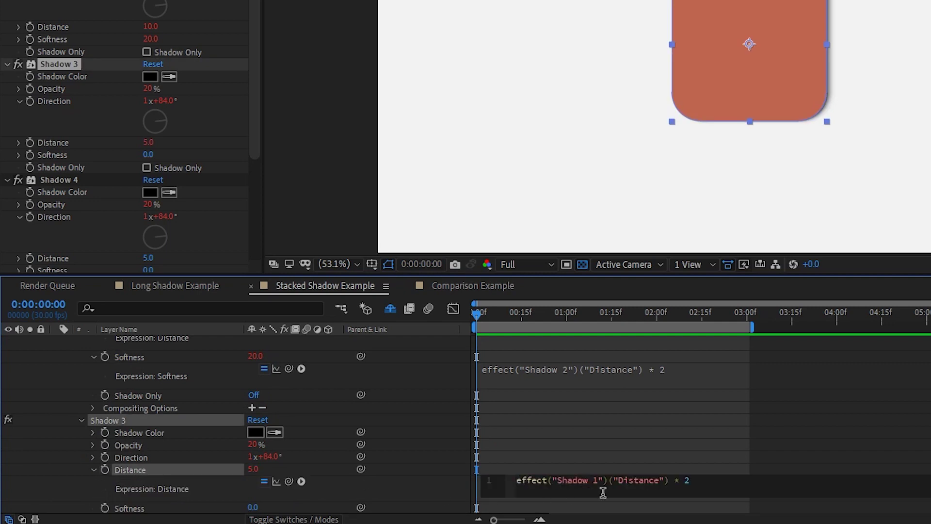
{"action": "type", "text": "2"}
{"action": "scroll", "coordinate": [108, 470], "scroll_direction": "down", "scroll_amount": 1}
{"action": "left_click", "coordinate": [105, 471], "text": "alt"}
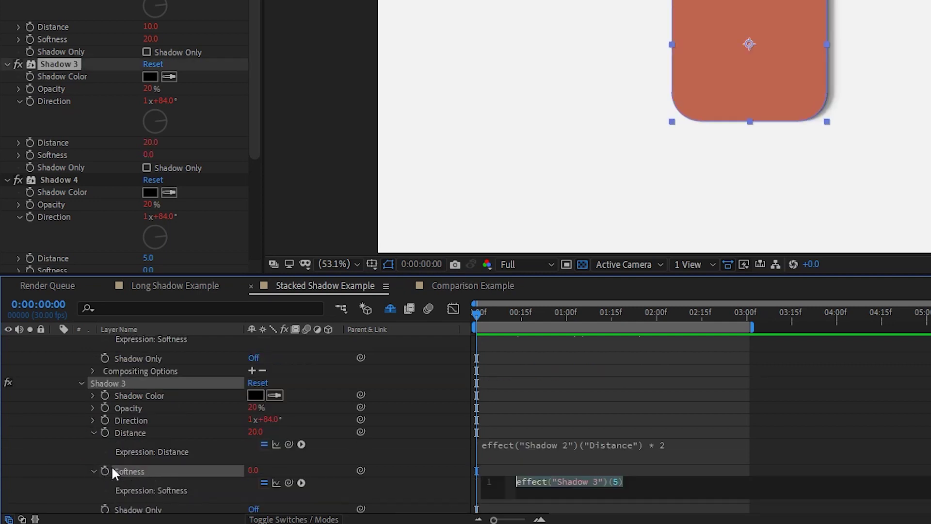
{"action": "key", "text": "ctrl+v"}
{"action": "type", "text": "3"}
{"action": "left_click", "coordinate": [441, 480]}
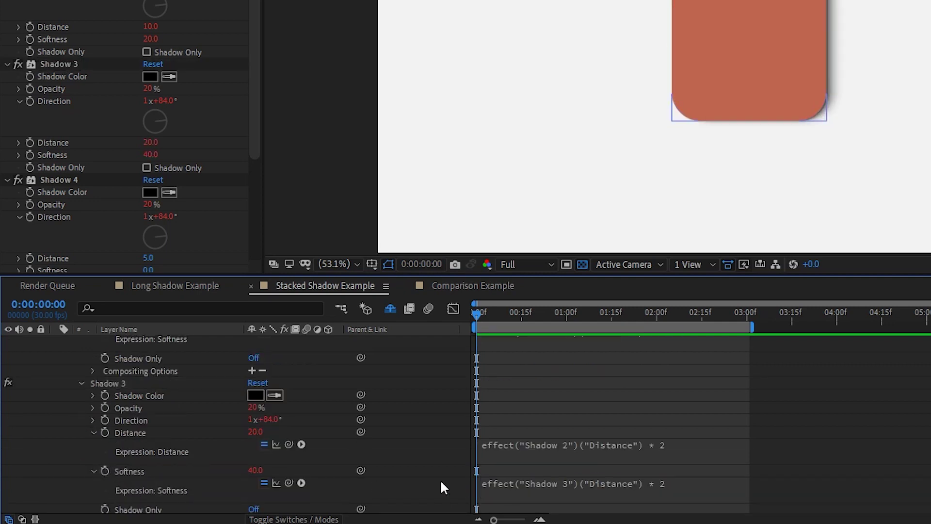
Collapse Shadows 3–5 and set Shadow 1 to Direction 230° and Distance 4.0
{"action": "scroll", "coordinate": [439, 479], "scroll_direction": "down", "scroll_amount": 3}
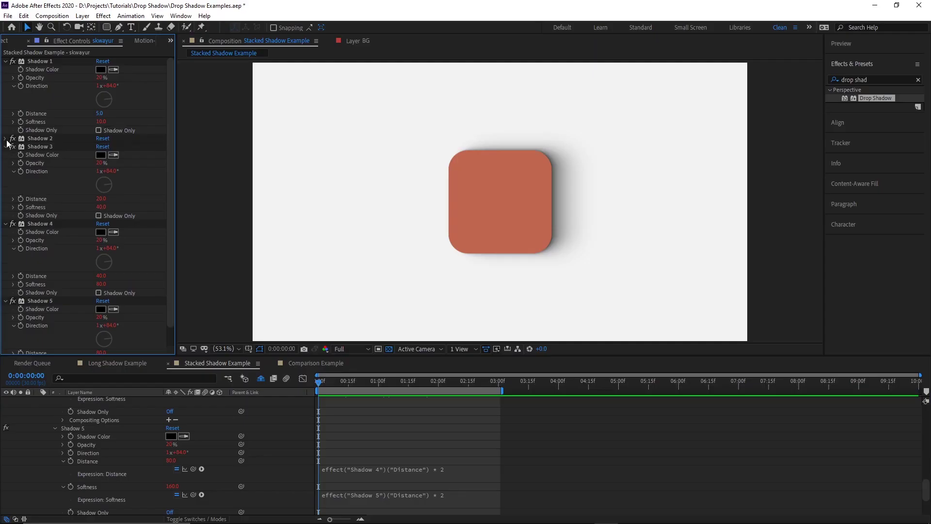
{"action": "left_click", "coordinate": [5, 147]}
{"action": "left_click", "coordinate": [5, 155]}
{"action": "left_click", "coordinate": [5, 163]}
{"action": "left_click_drag", "start_coordinate": [111, 87], "coordinate": [163, 109]}
{"action": "mouse_move", "coordinate": [103, 115]}
{"action": "left_mouse_down"}
{"action": "mouse_move", "coordinate": [122, 114]}
{"action": "mouse_move", "coordinate": [95, 112]}
{"action": "left_mouse_up"}
{"action": "left_click", "coordinate": [13, 113]}
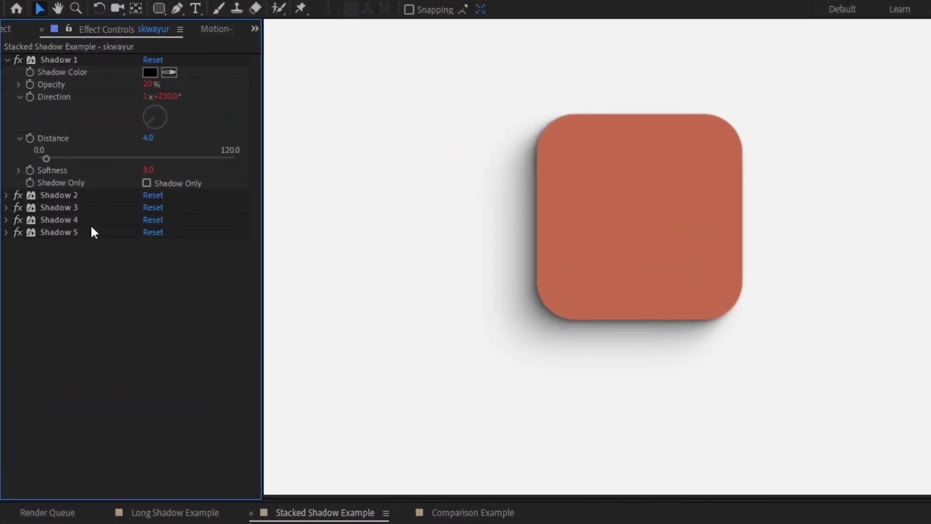
Increase Shadow 1's Distance, entering 35 as its value
{"action": "left_click_drag", "start_coordinate": [48, 161], "coordinate": [95, 159]}
{"action": "left_click", "coordinate": [146, 138]}
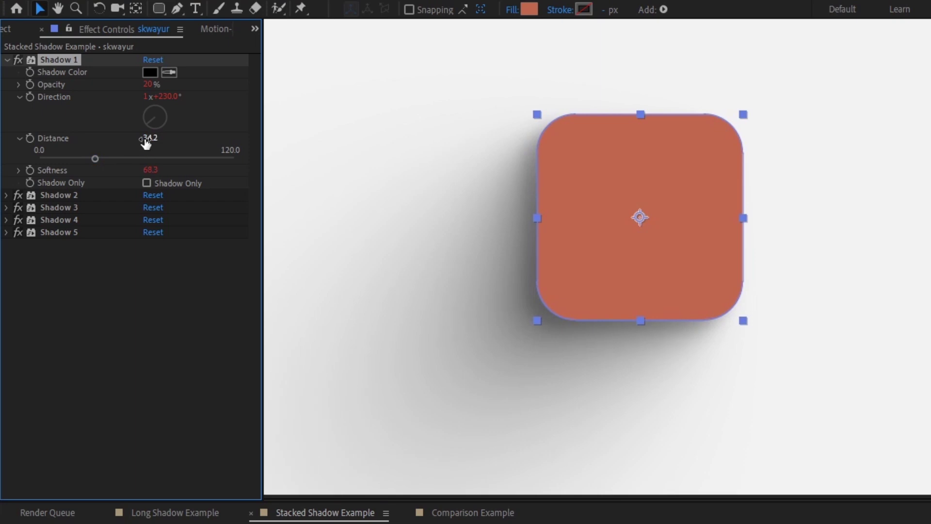
{"action": "type", "text": "35"}
{"action": "key", "text": "Return"}
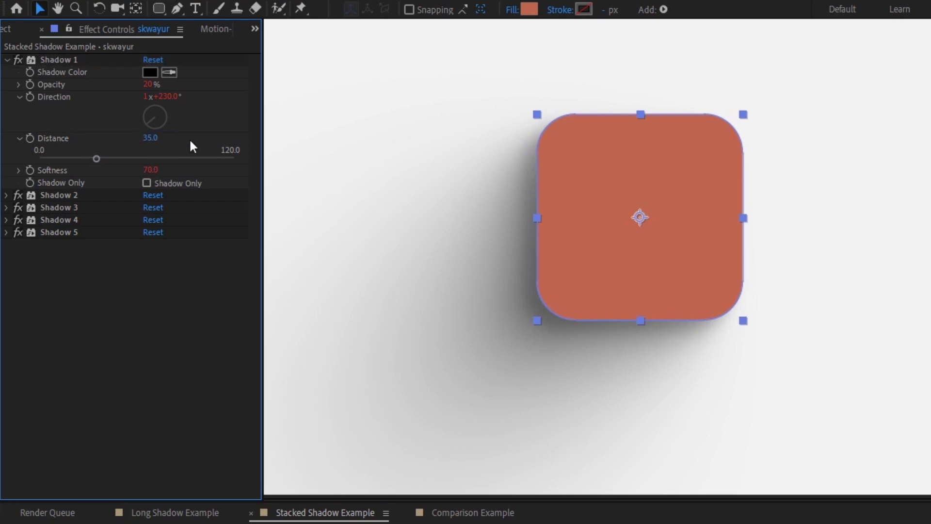
Cap Shadow 1's Distance slider range at 35, then drag the distance down to about 7
{"action": "right_click", "coordinate": [56, 138]}
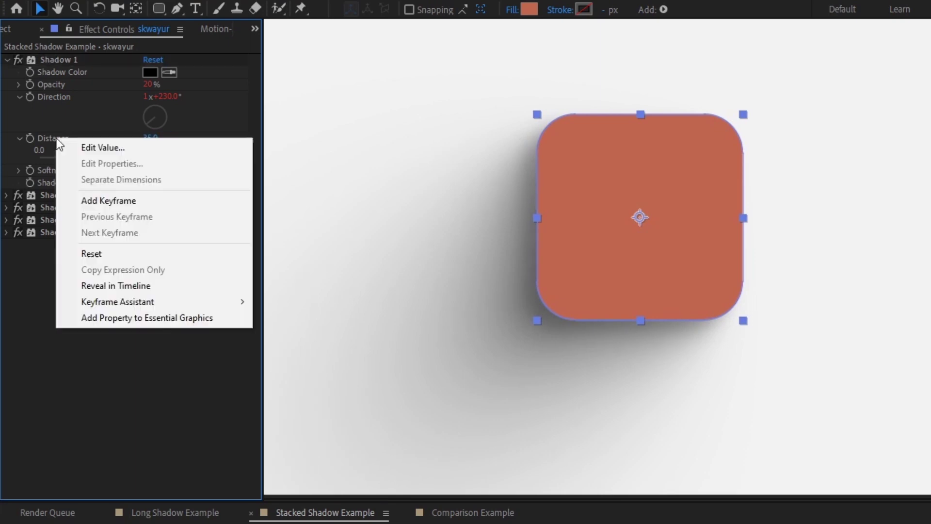
{"action": "left_click", "coordinate": [94, 147]}
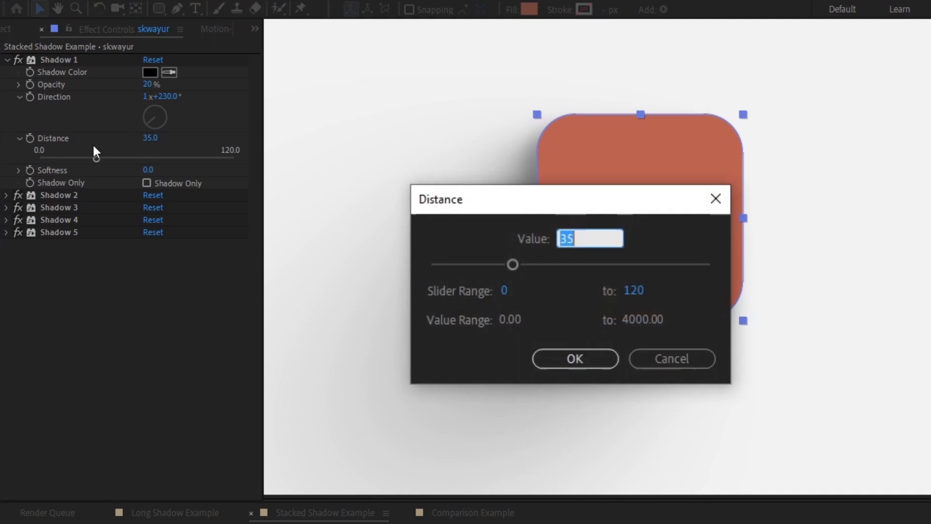
{"action": "left_click", "coordinate": [635, 286]}
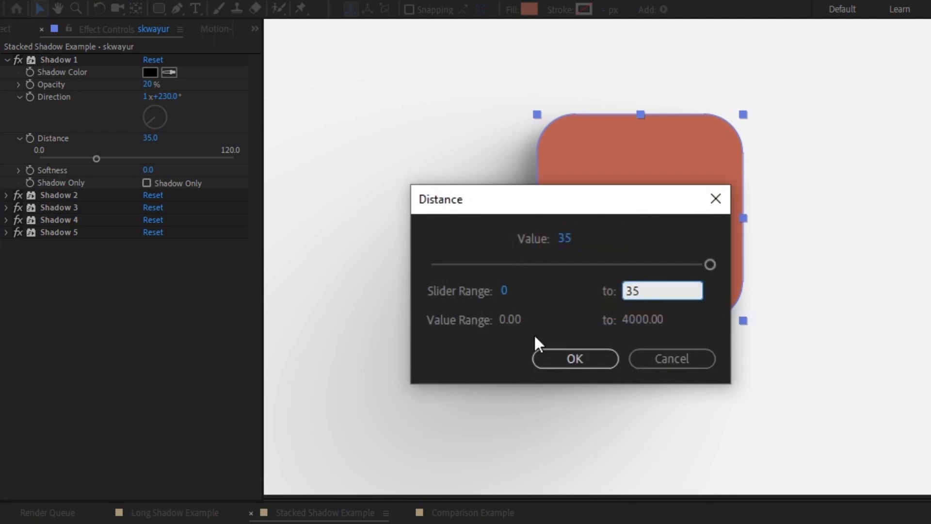
{"action": "left_click", "coordinate": [560, 358]}
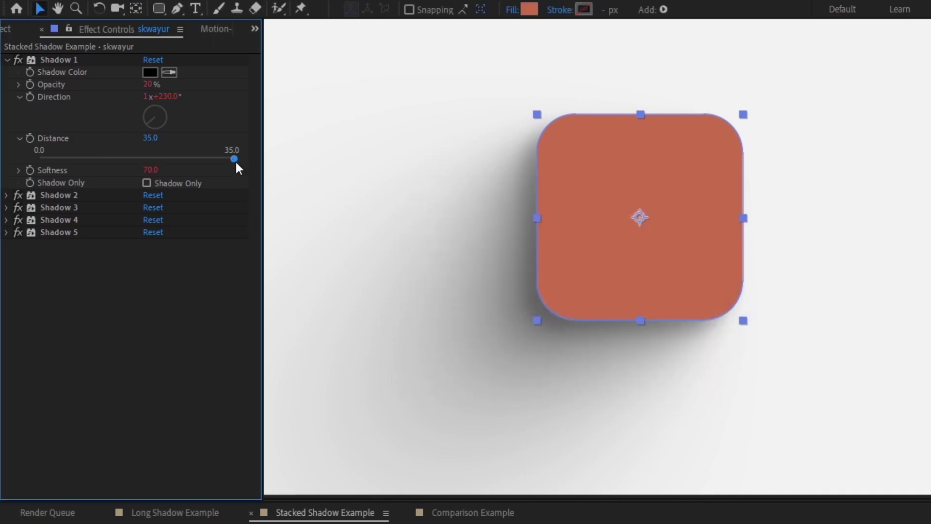
{"action": "left_click_drag", "start_coordinate": [233, 159], "coordinate": [37, 149]}
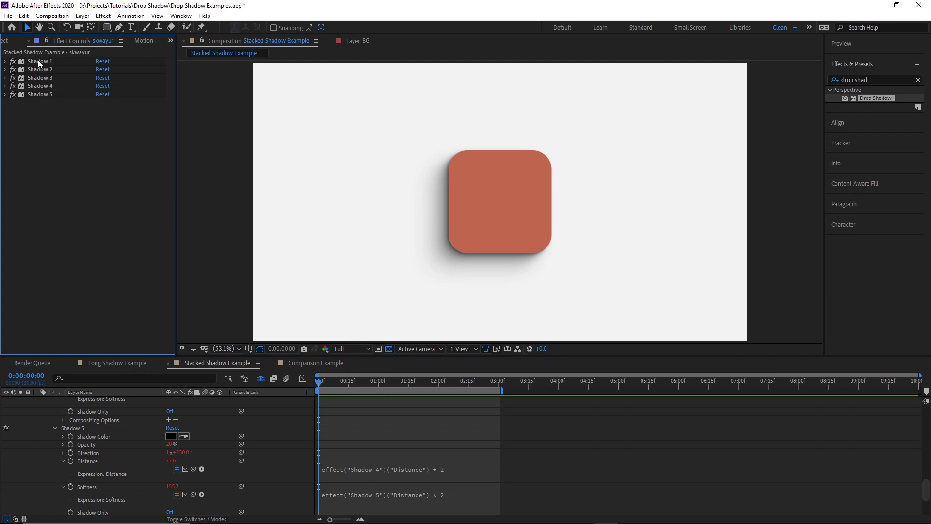
Save Shadows 1–5 as the 'cool shadow for cool kids' animation preset
{"action": "left_click", "coordinate": [38, 61]}
{"action": "left_click", "coordinate": [48, 94], "text": "shift"}
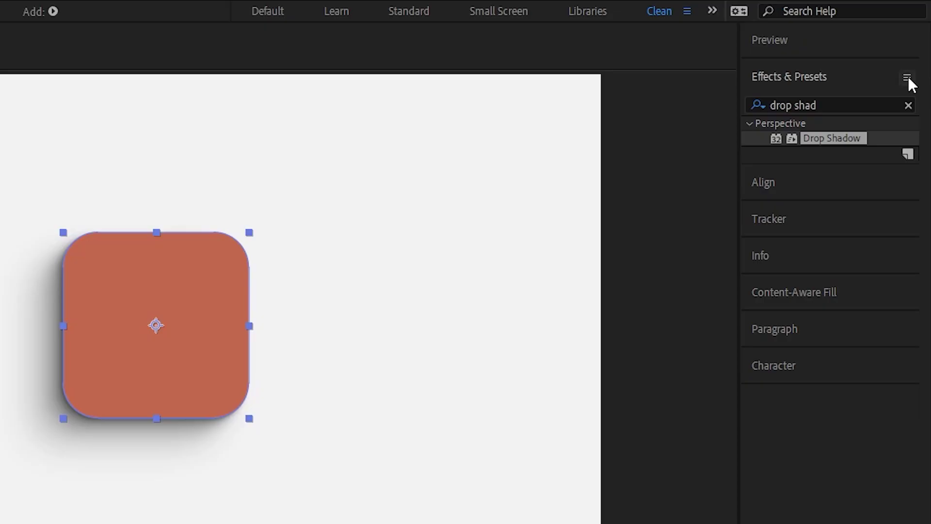
{"action": "left_click", "coordinate": [908, 78]}
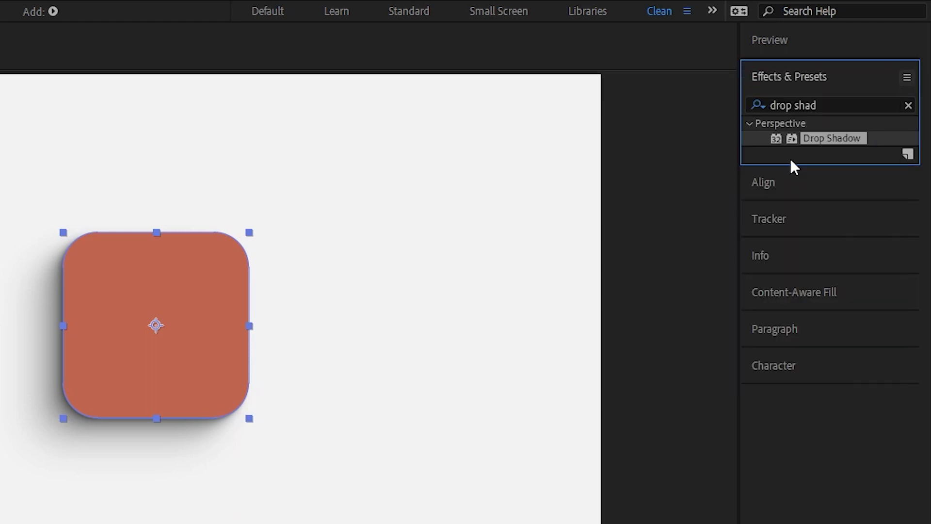
Apply the 'cool shadow for cool kids' preset to a new small rectangle, then raise CC Radial Blur to 61.9
{"action": "left_click_drag", "start_coordinate": [312, 98], "coordinate": [371, 153]}
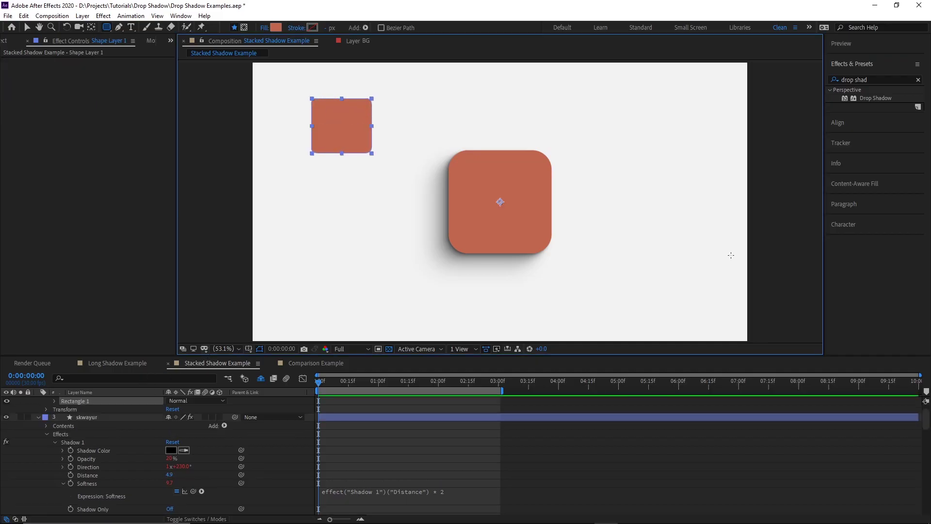
{"action": "left_click", "coordinate": [888, 79]}
{"action": "type", "text": "cool"}
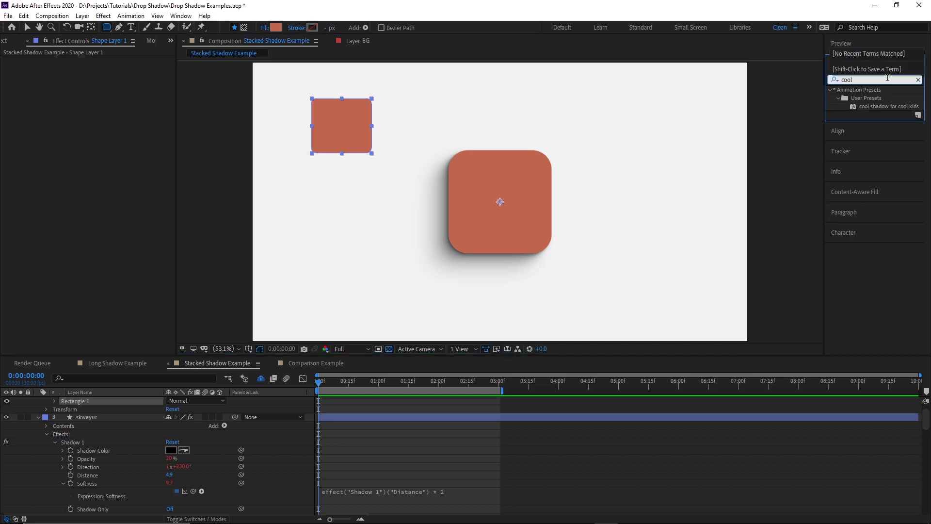
{"action": "left_click", "coordinate": [892, 107]}
{"action": "left_click_drag", "start_coordinate": [892, 106], "coordinate": [371, 118]}
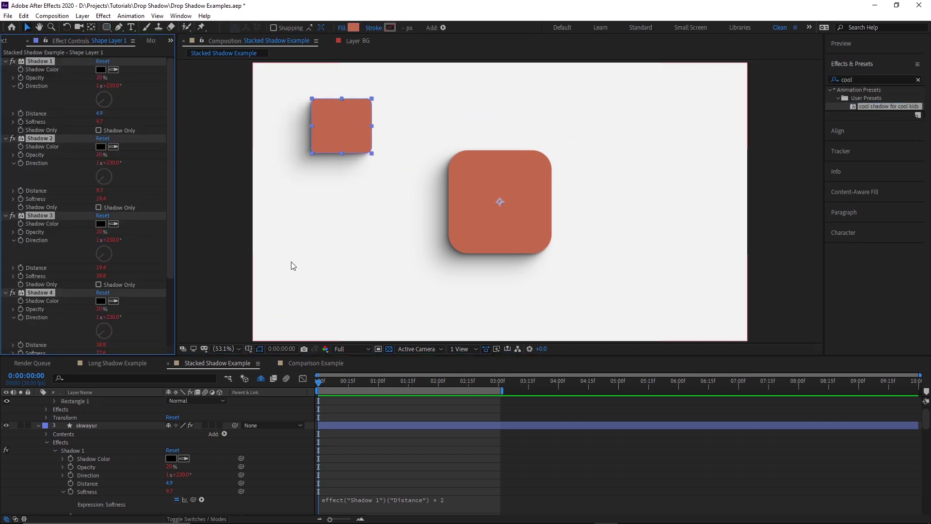
{"action": "left_click", "coordinate": [307, 410]}
{"action": "key", "text": "v"}
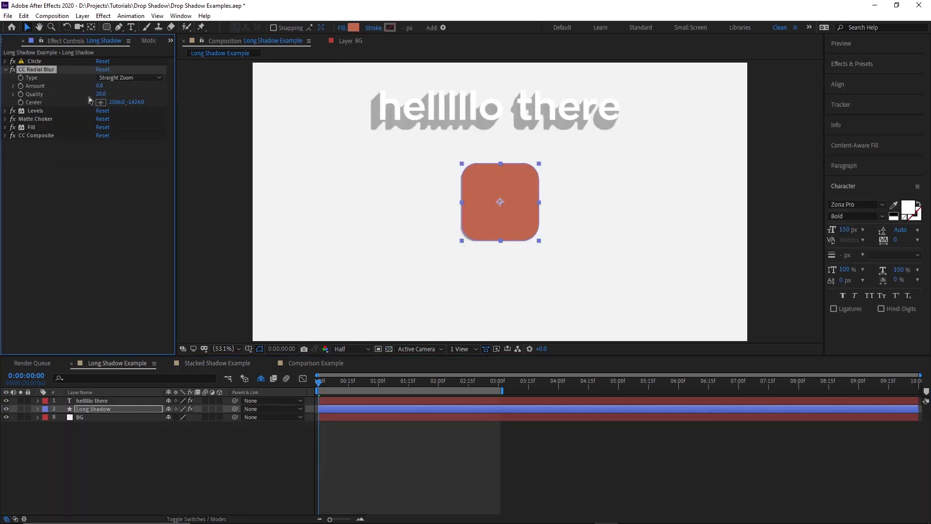
{"action": "left_click_drag", "start_coordinate": [101, 86], "coordinate": [362, 76]}
Disable the long-shadow effects, then re-enable CC Radial Blur, Levels, Matte Choker, Fill and CC Composite in turn
{"action": "left_click", "coordinate": [216, 448]}
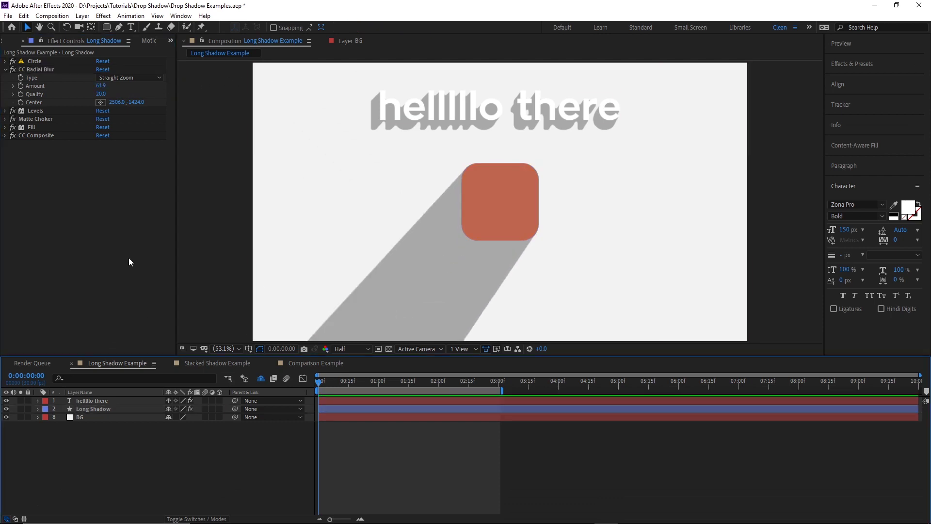
{"action": "left_click", "coordinate": [6, 70]}
{"action": "left_click_drag", "start_coordinate": [13, 102], "coordinate": [12, 69]}
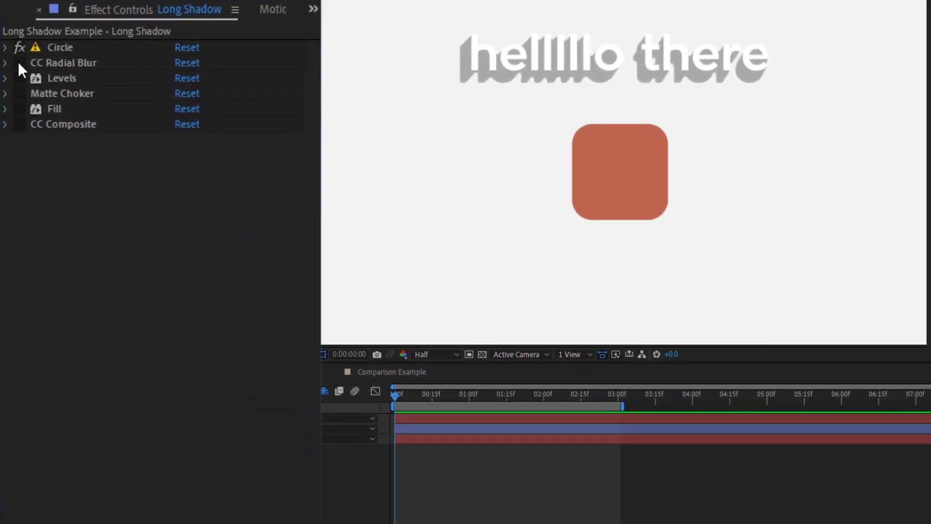
{"action": "left_click", "coordinate": [18, 63]}
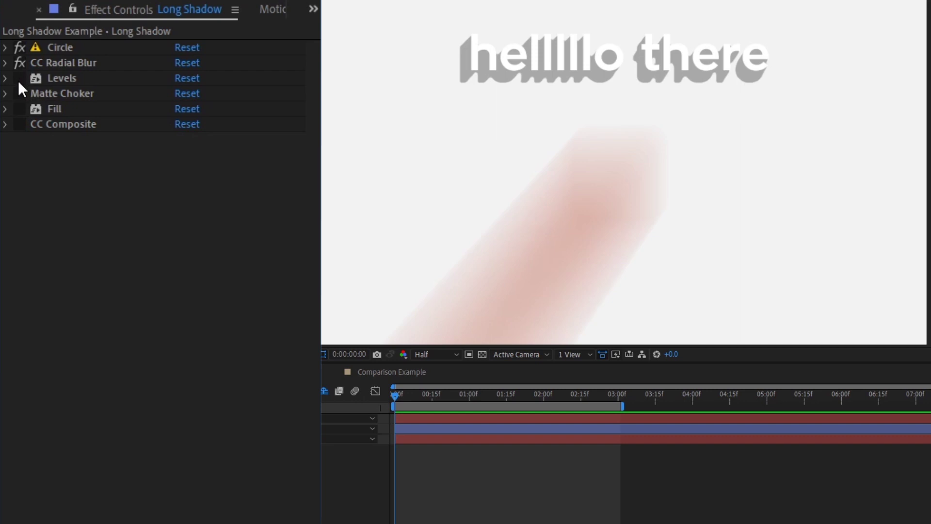
{"action": "left_click_drag", "start_coordinate": [18, 80], "coordinate": [19, 94]}
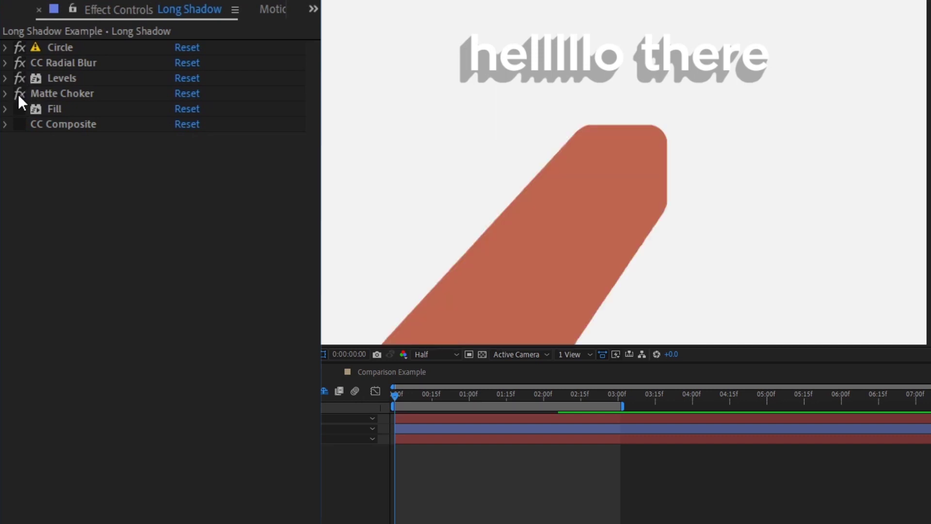
{"action": "left_click", "coordinate": [19, 104]}
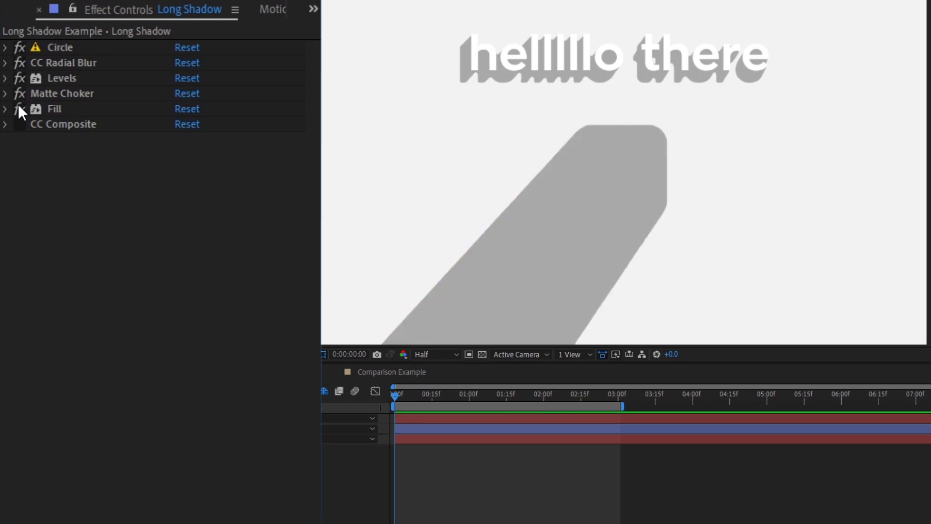
{"action": "left_click", "coordinate": [18, 124]}
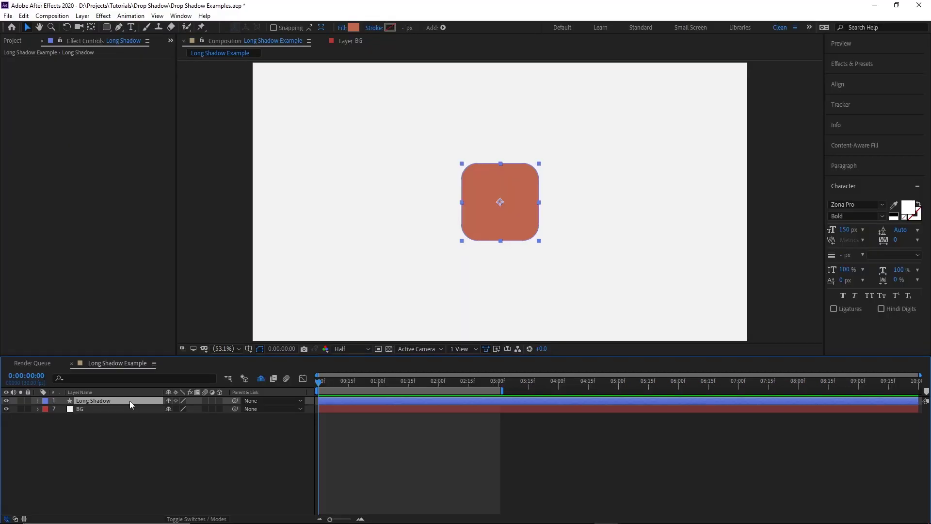
Apply CC Radial Blur from Effects & Presets to the orange square
{"action": "left_click", "coordinate": [852, 63]}
{"action": "left_click", "coordinate": [872, 80]}
{"action": "type", "text": "cc rad"}
{"action": "left_click_drag", "start_coordinate": [870, 98], "coordinate": [872, 98]}
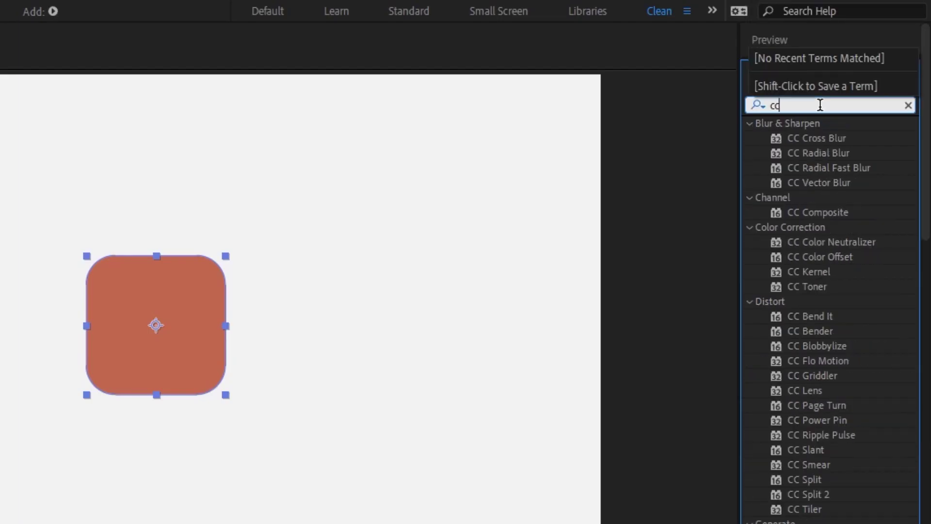
{"action": "left_click_drag", "start_coordinate": [825, 137], "coordinate": [226, 311]}
Set CC Radial Blur to Straight Zoom, Amount 43.0, centre 1357.0,182.5
{"action": "left_click", "coordinate": [214, 74]}
{"action": "left_click", "coordinate": [209, 87]}
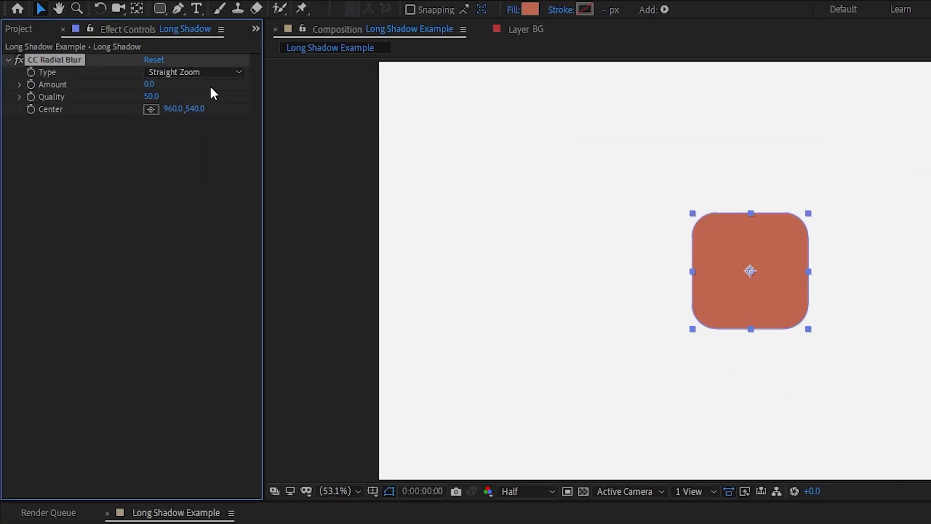
{"action": "left_click_drag", "start_coordinate": [149, 84], "coordinate": [187, 85]}
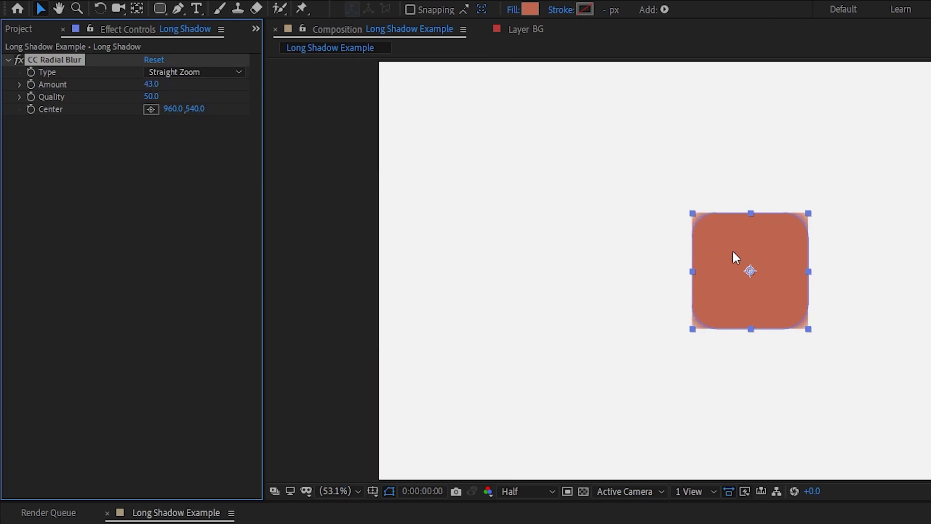
{"action": "left_click_drag", "start_coordinate": [750, 269], "coordinate": [901, 132]}
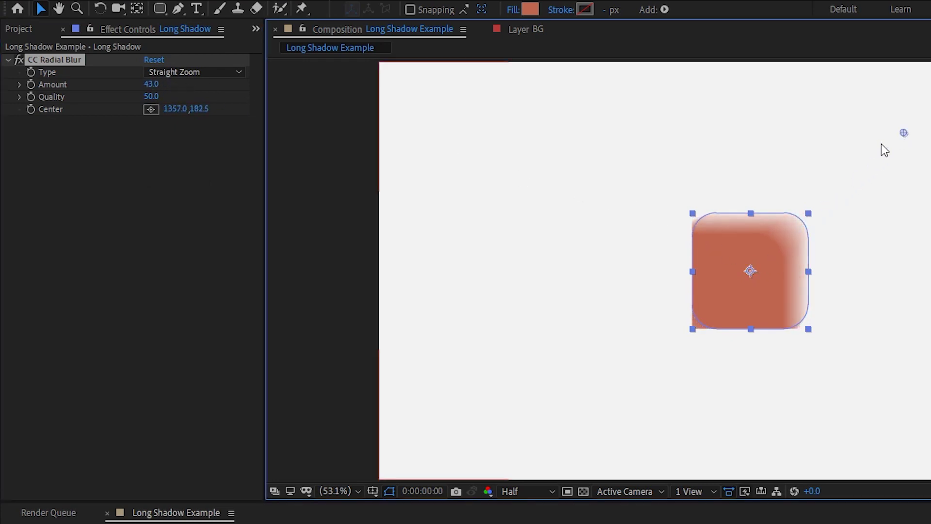
{"action": "key", "text": "ctrl+shift+a"}
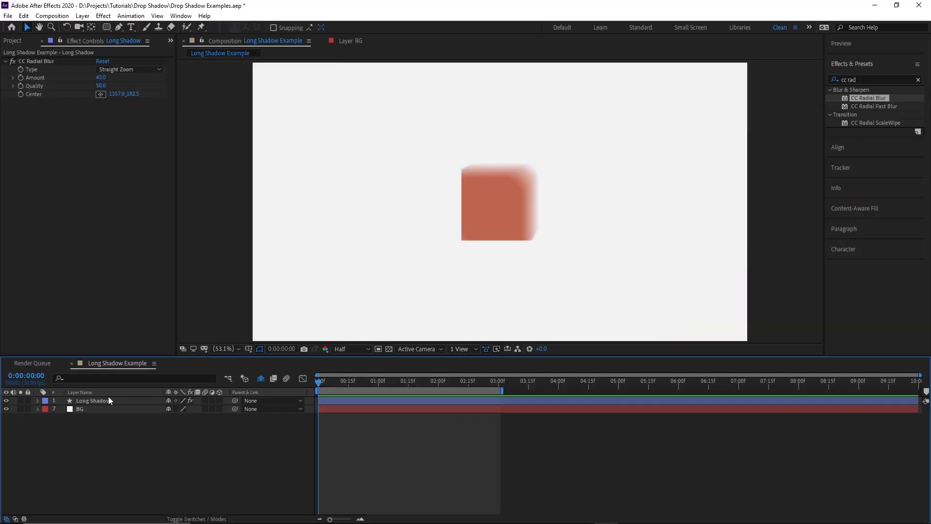
{"action": "left_click", "coordinate": [109, 400]}
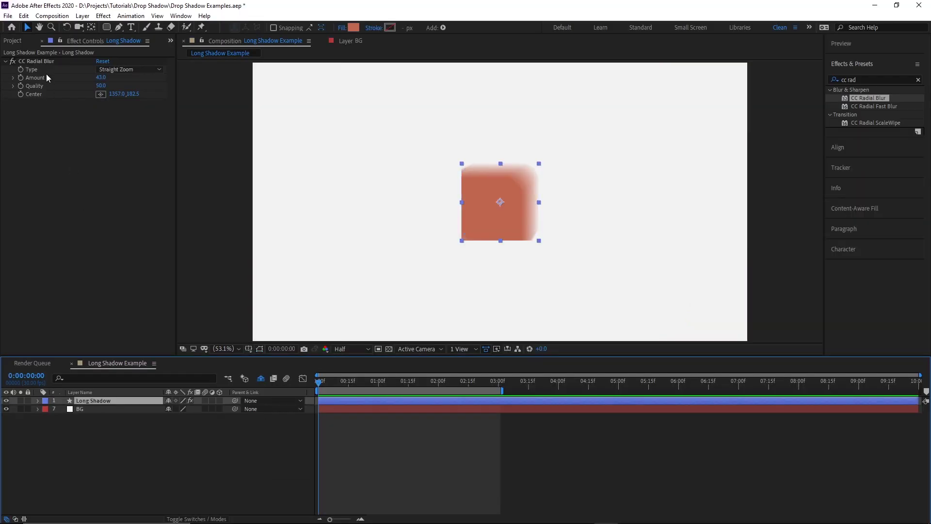
{"action": "left_click", "coordinate": [43, 59]}
{"action": "key", "text": "Delete"}
{"action": "left_click", "coordinate": [107, 401]}
{"action": "right_click", "coordinate": [106, 400]}
{"action": "left_click", "coordinate": [146, 384]}
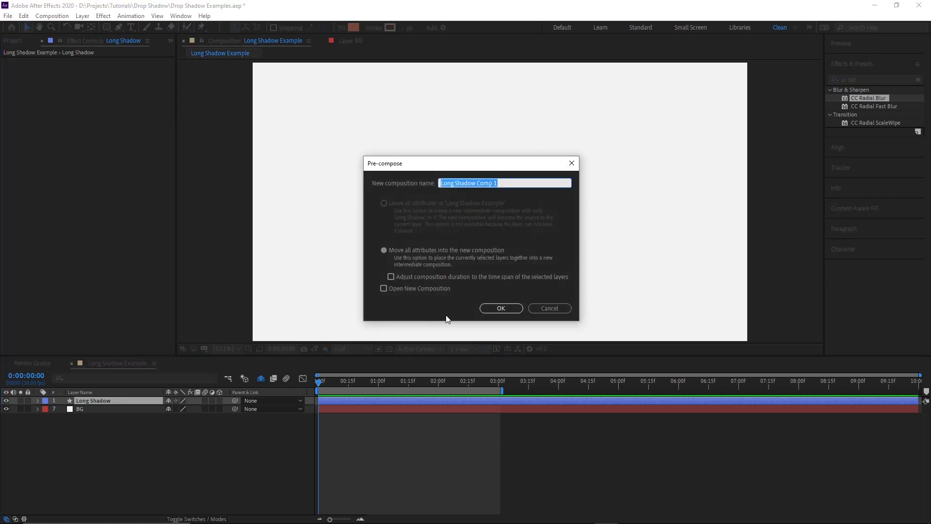
{"action": "left_click", "coordinate": [495, 306]}
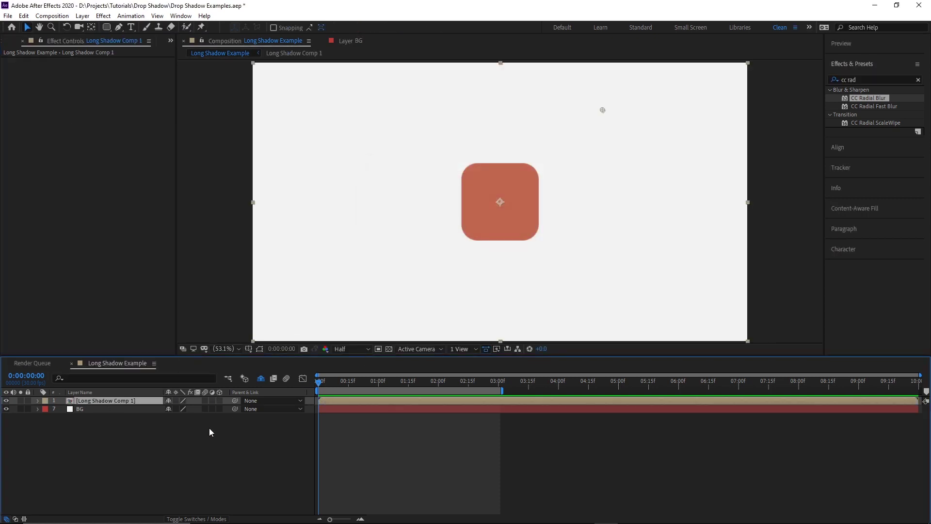
{"action": "key", "text": "ctrl+v"}
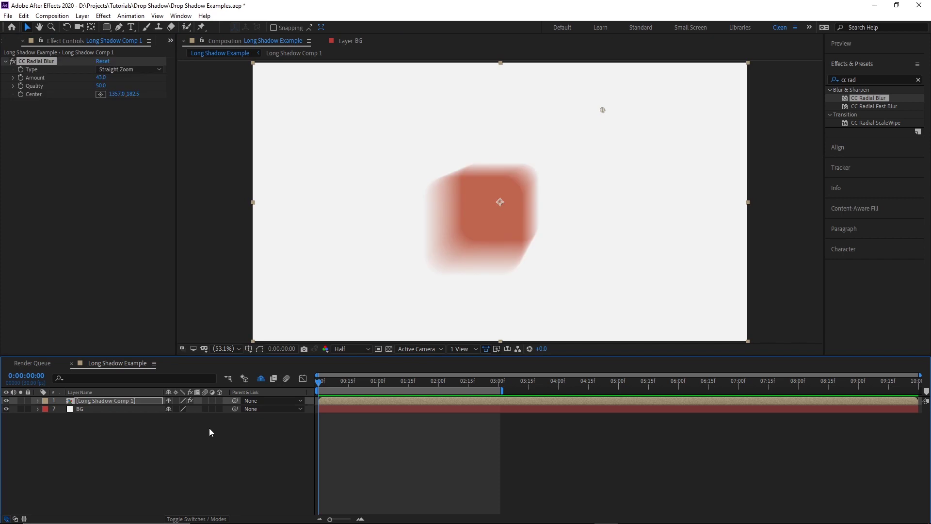
{"action": "key", "text": "ctrl+z"}
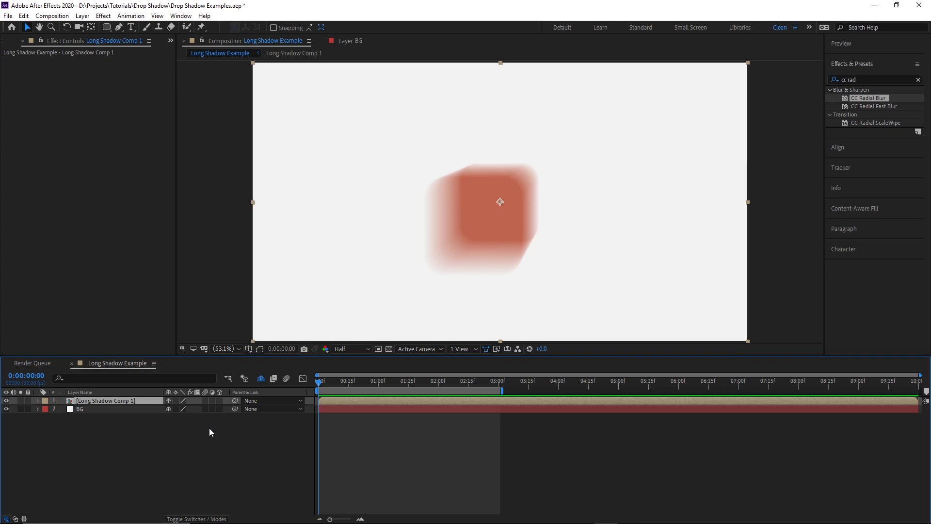
{"action": "key", "text": "ctrl+z"}
{"action": "key", "text": "ctrl+z"}
{"action": "key", "text": "ctrl+z"}
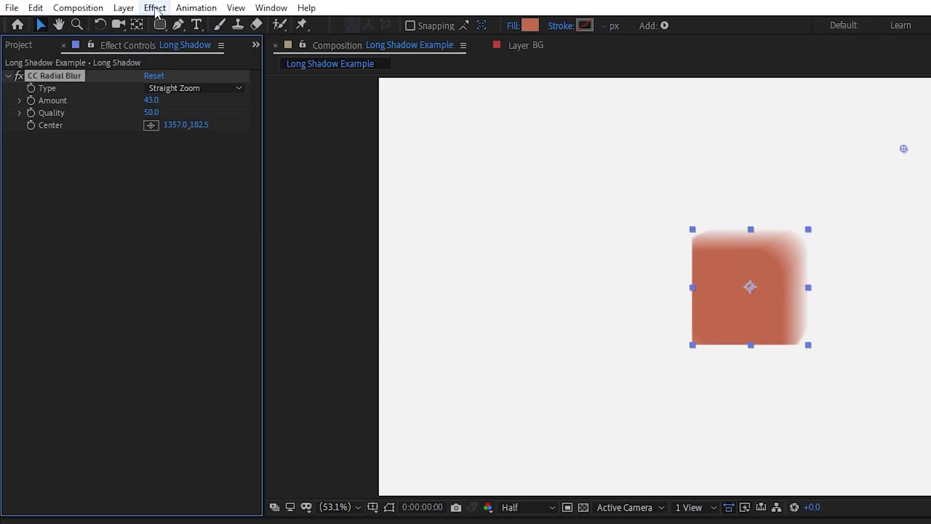
Add a Generate > Circle effect with Normal blending mode to the layer
{"action": "left_click", "coordinate": [155, 7]}
{"action": "mouse_move", "coordinate": [277, 222]}
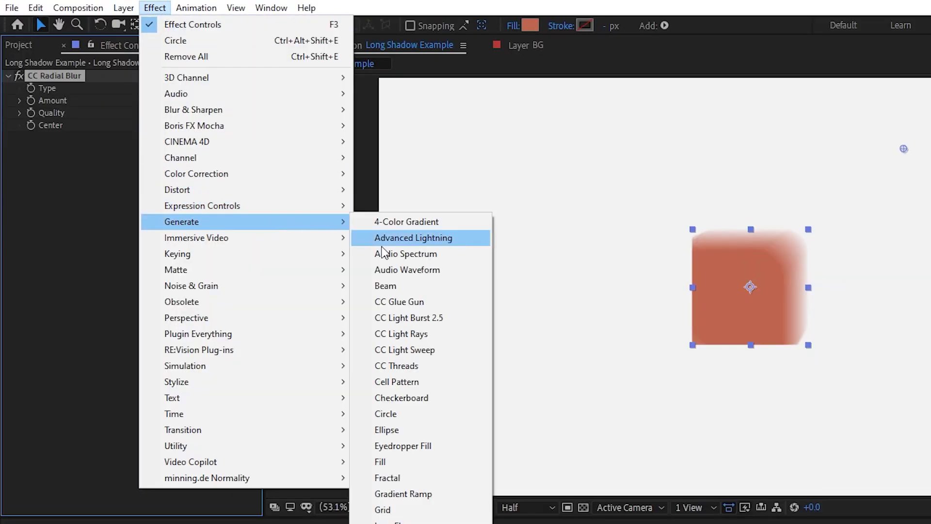
{"action": "left_click", "coordinate": [418, 414]}
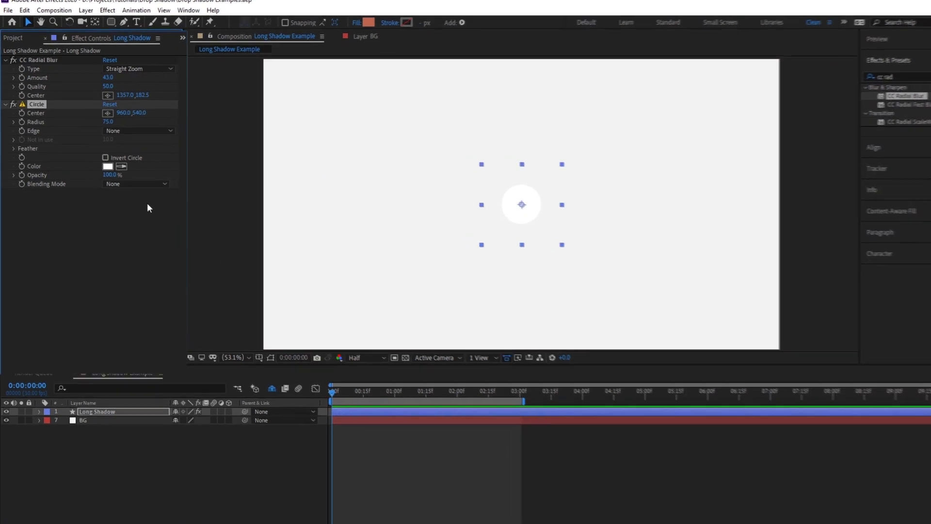
{"action": "left_click", "coordinate": [127, 176]}
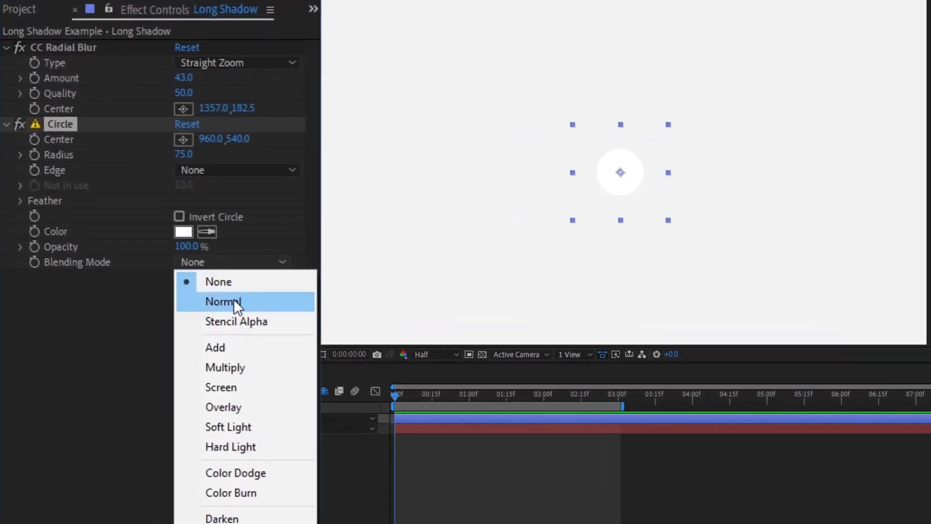
{"action": "left_click", "coordinate": [236, 303]}
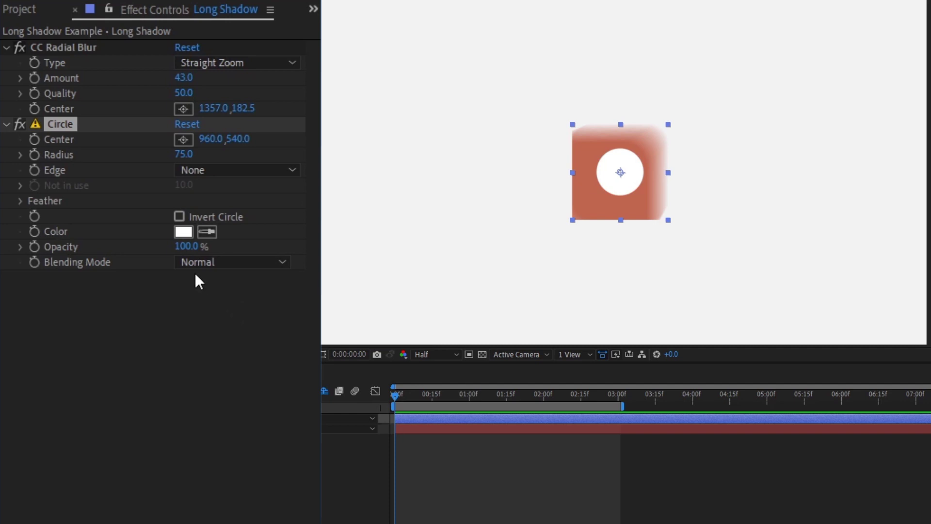
Move the Circle effect above CC Radial Blur and set its opacity to 0%
{"action": "left_click_drag", "start_coordinate": [52, 124], "coordinate": [52, 40]}
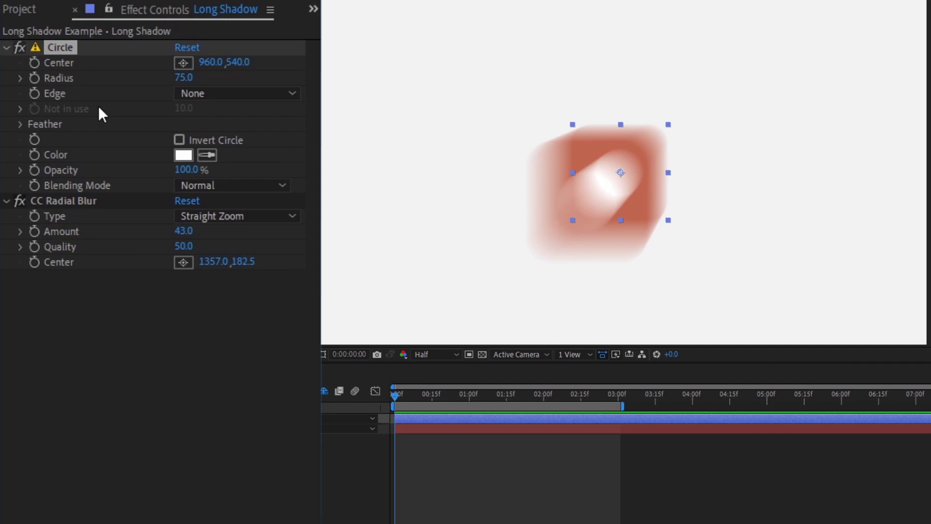
{"action": "left_click_drag", "start_coordinate": [180, 169], "coordinate": [112, 171]}
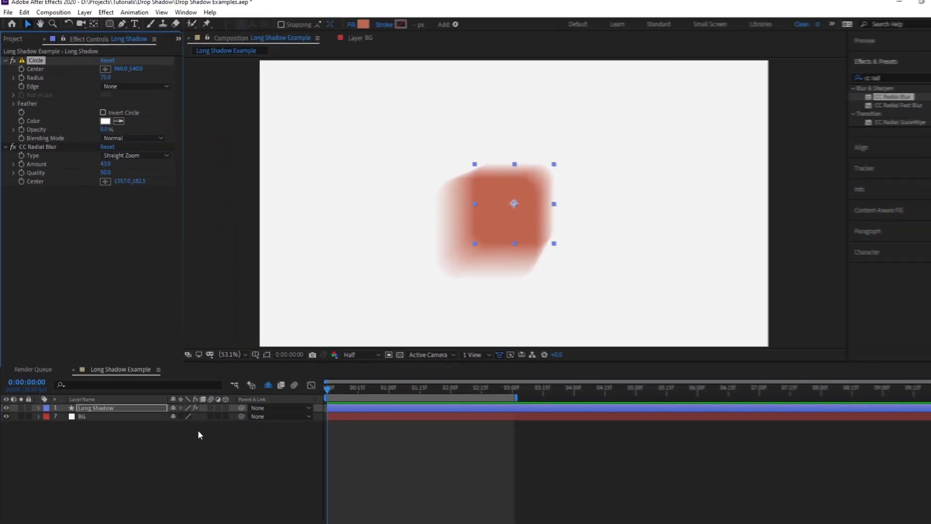
{"action": "left_click", "coordinate": [218, 471]}
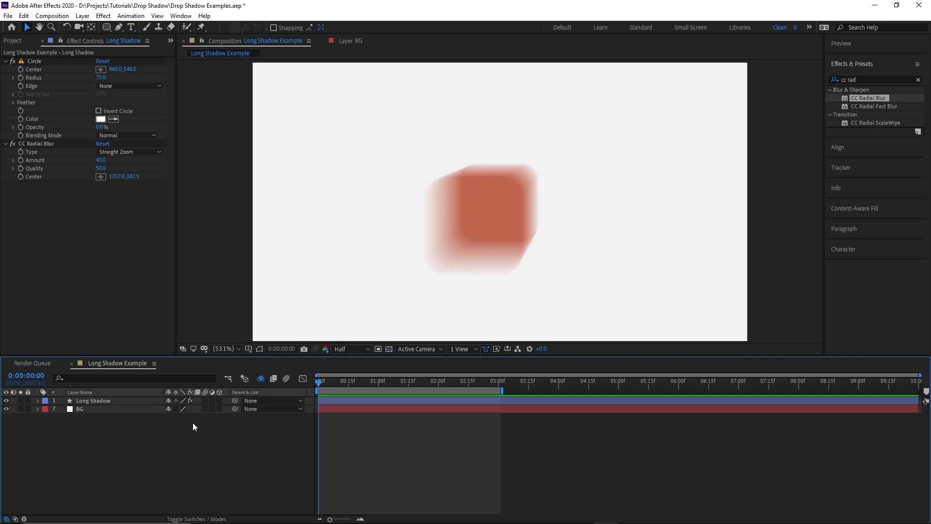
Apply the Levels effect to the Long Shadow layer
{"action": "left_click", "coordinate": [93, 400]}
{"action": "left_click", "coordinate": [868, 79]}
{"action": "type", "text": "levels"}
{"action": "left_click_drag", "start_coordinate": [867, 148], "coordinate": [112, 240]}
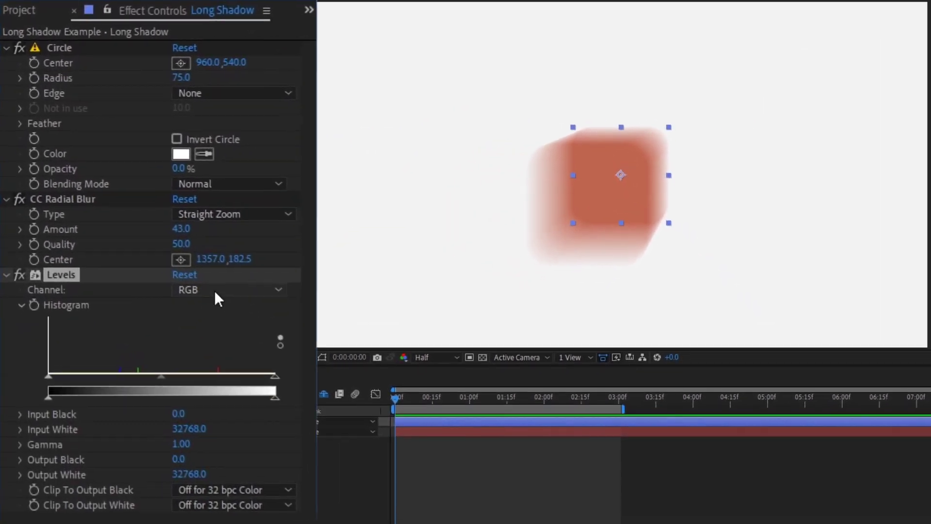
Switch Levels to the Alpha channel and set Alpha Input White to 1.0
{"action": "left_click", "coordinate": [214, 290]}
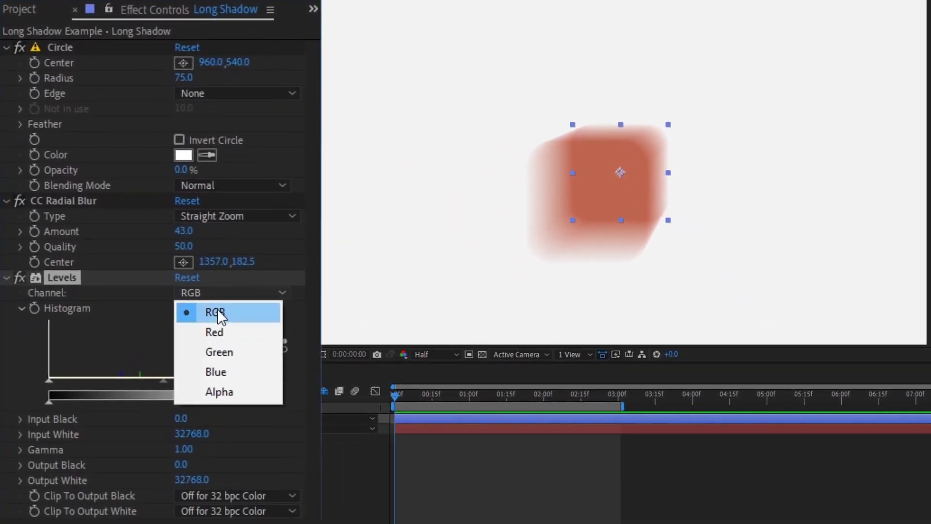
{"action": "left_click", "coordinate": [214, 388]}
{"action": "left_click_drag", "start_coordinate": [273, 382], "coordinate": [300, 375]}
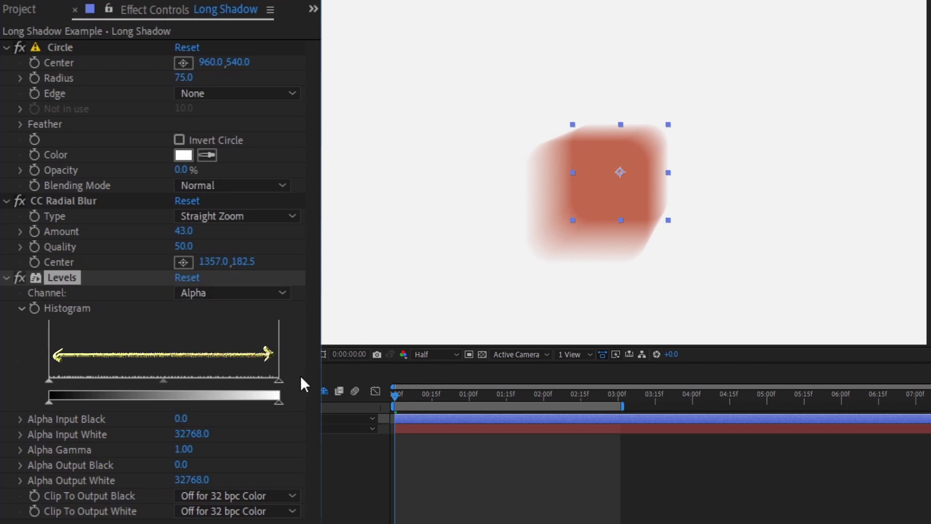
{"action": "left_click_drag", "start_coordinate": [279, 379], "coordinate": [54, 378]}
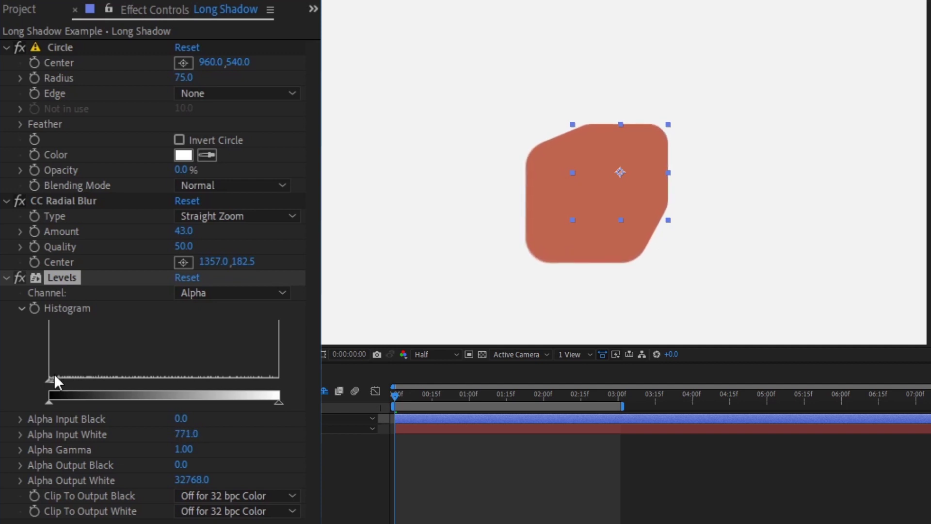
{"action": "left_click_drag", "start_coordinate": [181, 434], "coordinate": [189, 439]}
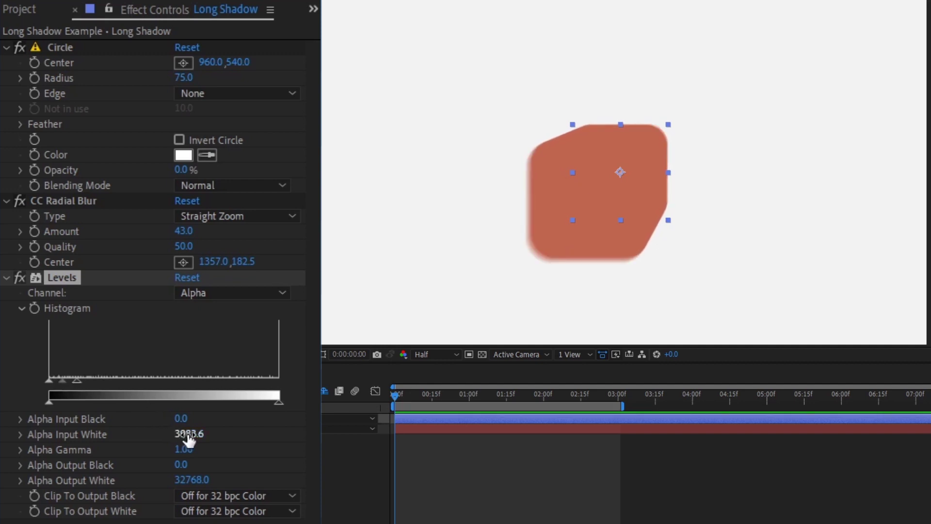
{"action": "left_click", "coordinate": [188, 434]}
{"action": "type", "text": "1"}
{"action": "key", "text": "Return"}
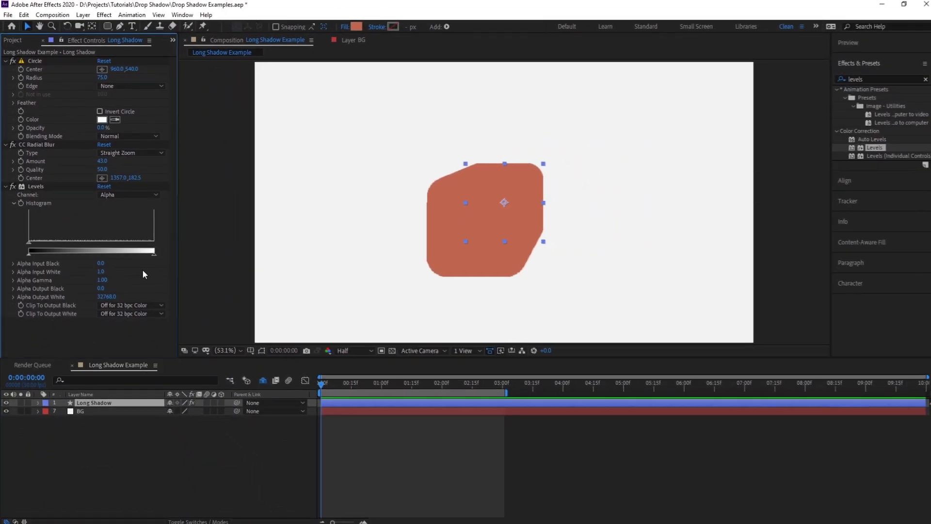
{"action": "key", "text": "period"}
{"action": "key", "text": "period"}
{"action": "key", "text": "period"}
{"action": "key", "text": "period"}
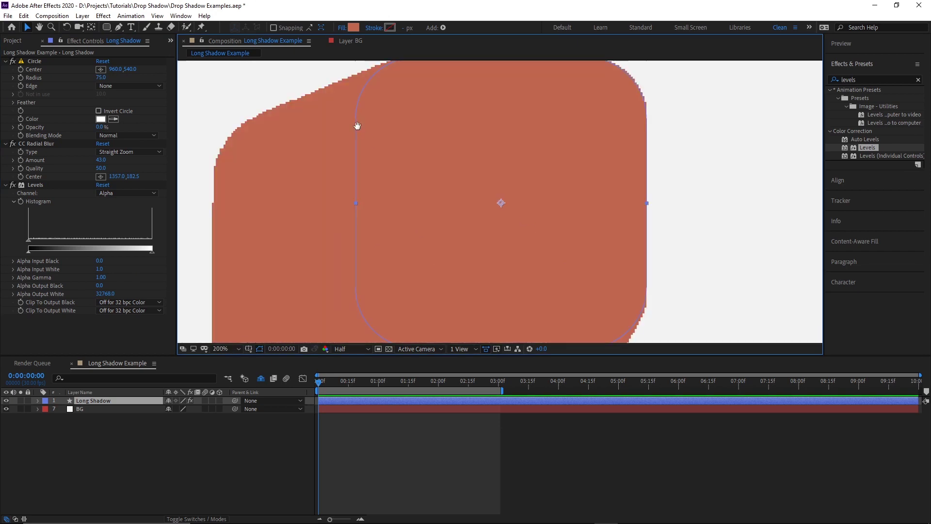
{"action": "left_click_drag", "start_coordinate": [356, 126], "coordinate": [478, 211]}
{"action": "scroll", "coordinate": [478, 211], "scroll_direction": "up", "scroll_amount": 2}
{"action": "left_click_drag", "start_coordinate": [373, 187], "coordinate": [505, 217]}
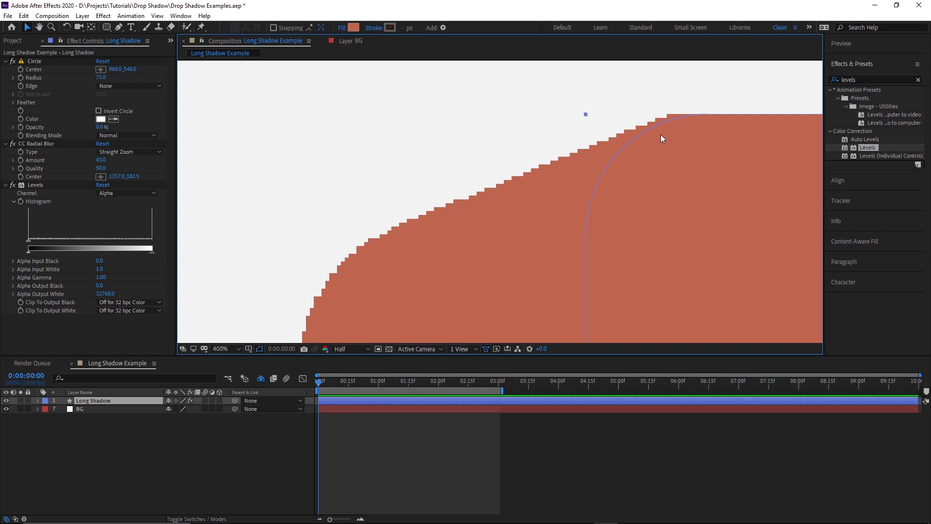
{"action": "left_click_drag", "start_coordinate": [661, 135], "coordinate": [297, 131]}
{"action": "left_click_drag", "start_coordinate": [574, 190], "coordinate": [352, 165]}
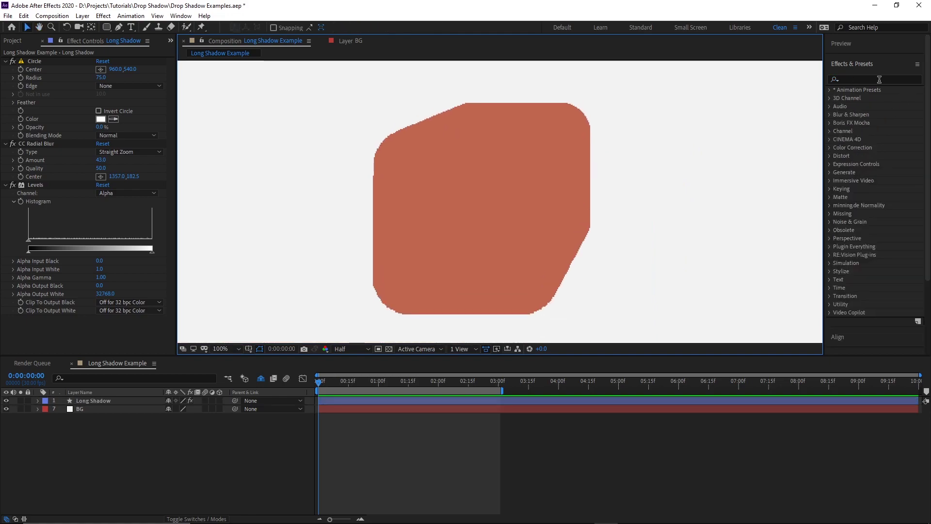
Apply the Matte Choker effect to the Long Shadow layer
{"action": "type", "text": "matte cho"}
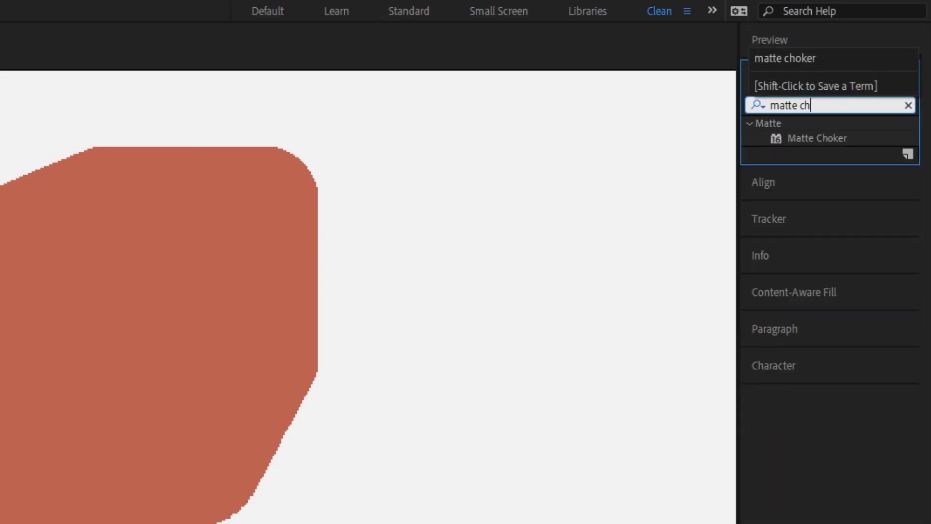
{"action": "left_click_drag", "start_coordinate": [818, 138], "coordinate": [757, 141]}
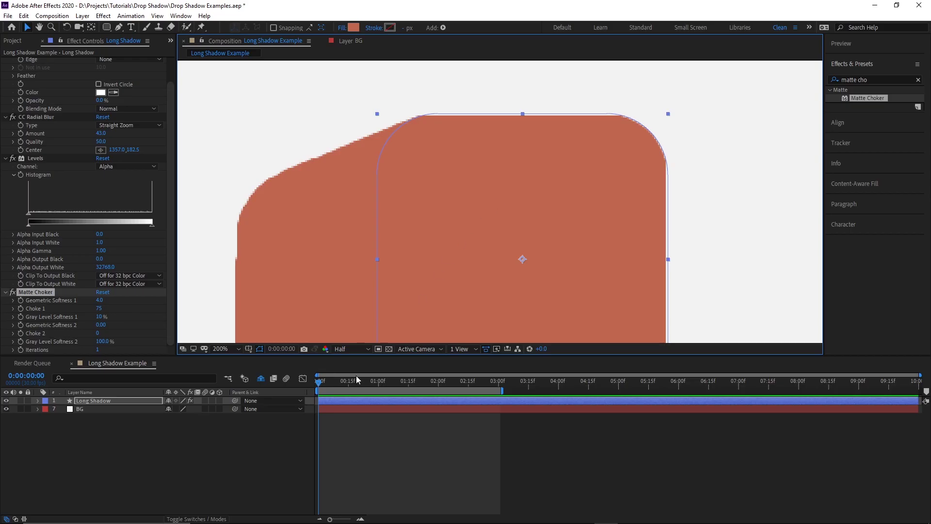
{"action": "left_click", "coordinate": [294, 438]}
{"action": "left_click", "coordinate": [115, 400]}
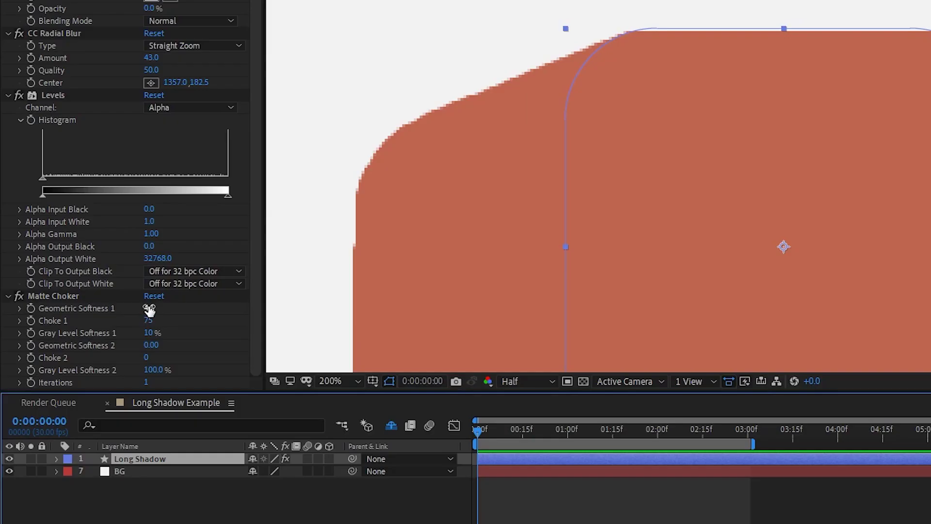
Set Matte Choker's Geometric Softness 1 to 10
{"action": "left_click", "coordinate": [100, 299]}
{"action": "type", "text": "10"}
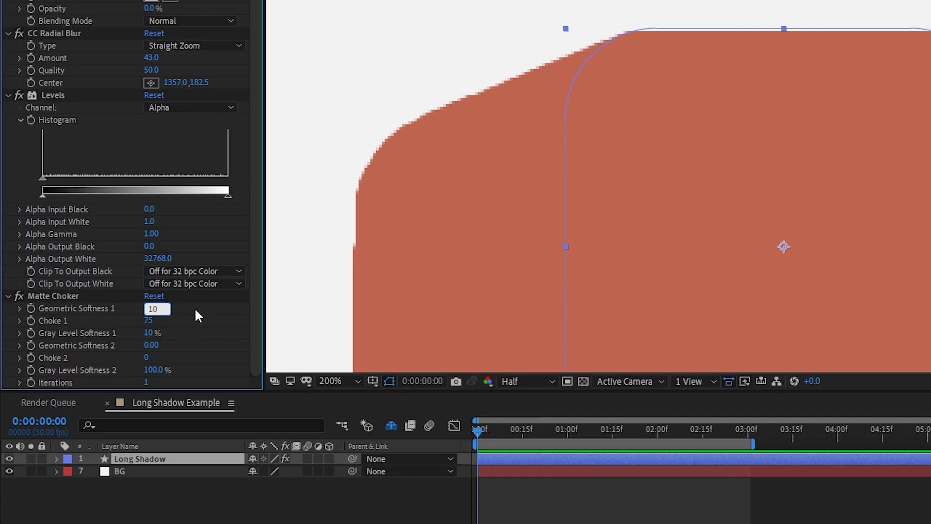
{"action": "key", "text": "Return"}
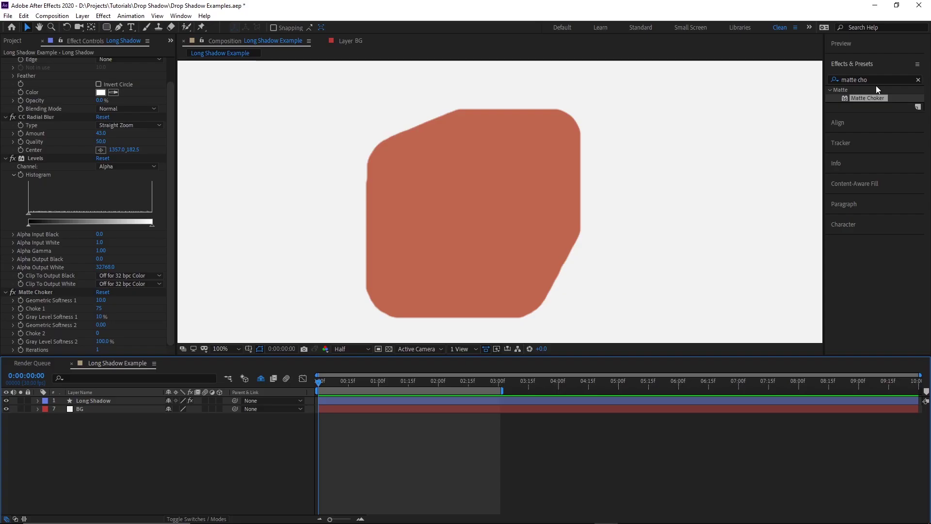
{"action": "left_click", "coordinate": [876, 84]}
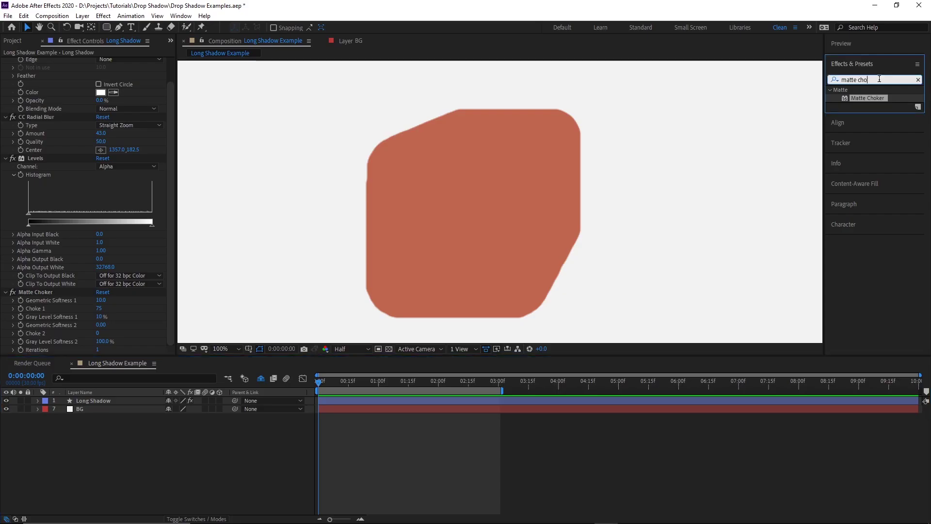
Apply a Fill effect with black colour at 30% opacity to the shadow shape
{"action": "type", "text": "ll"}
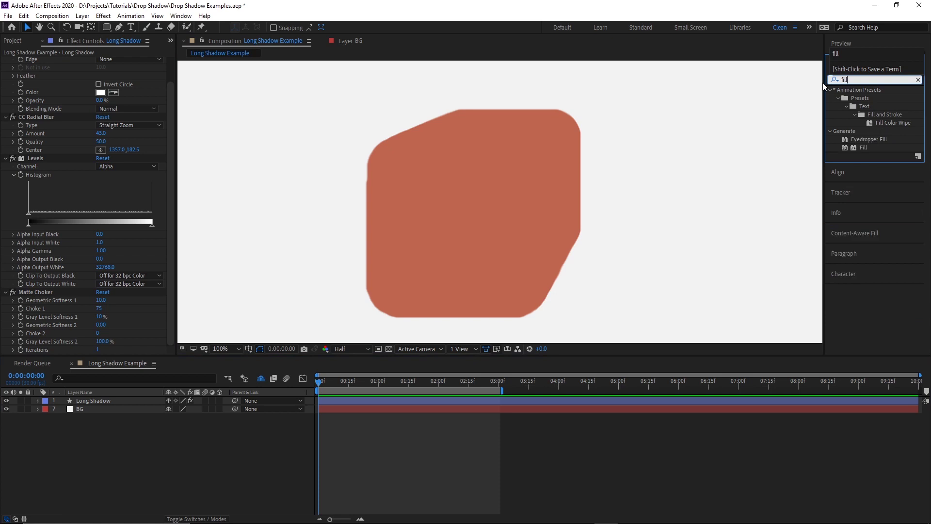
{"action": "left_click_drag", "start_coordinate": [864, 148], "coordinate": [560, 191]}
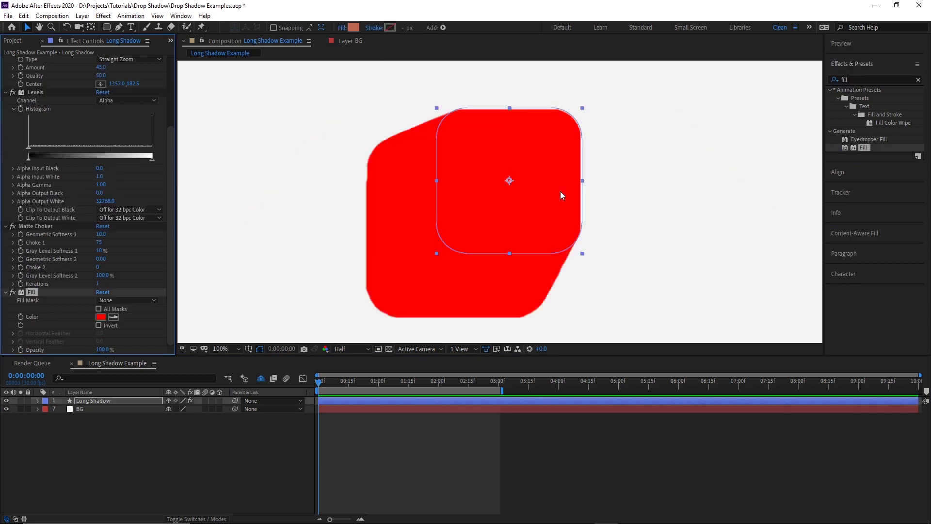
{"action": "left_click", "coordinate": [101, 317]}
{"action": "left_click_drag", "start_coordinate": [326, 349], "coordinate": [253, 412]}
{"action": "left_click", "coordinate": [434, 291]}
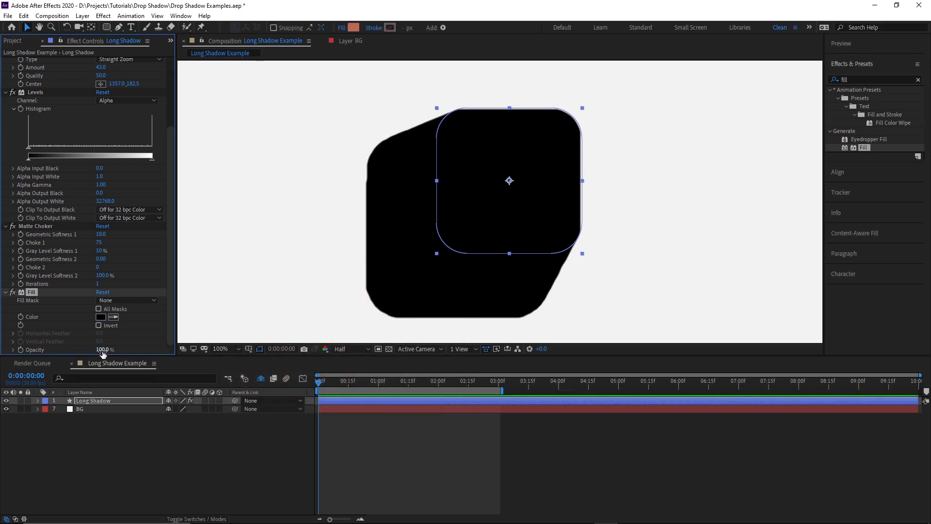
{"action": "type", "text": "30"}
{"action": "key", "text": "Return"}
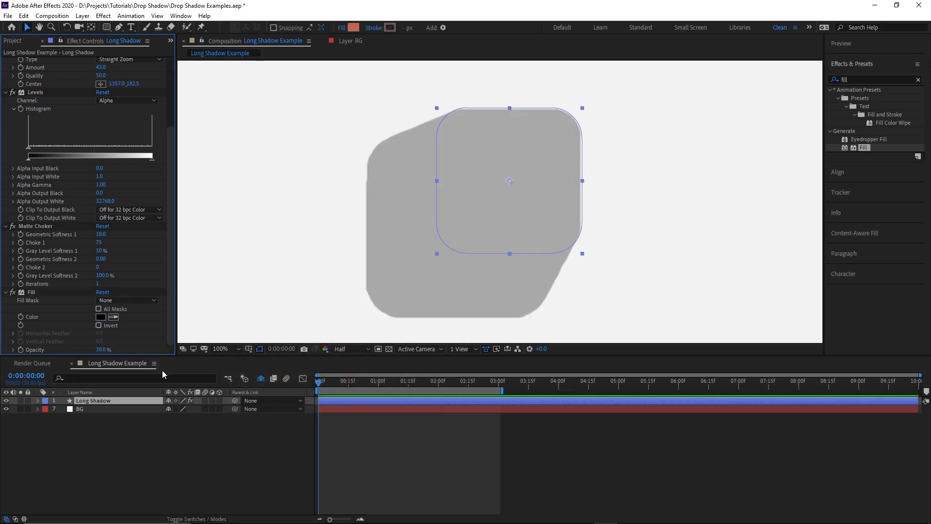
Add CC Composite to the shadow shape
{"action": "left_click", "coordinate": [873, 80]}
{"action": "type", "text": "cc compo"}
{"action": "left_click_drag", "start_coordinate": [868, 98], "coordinate": [555, 164]}
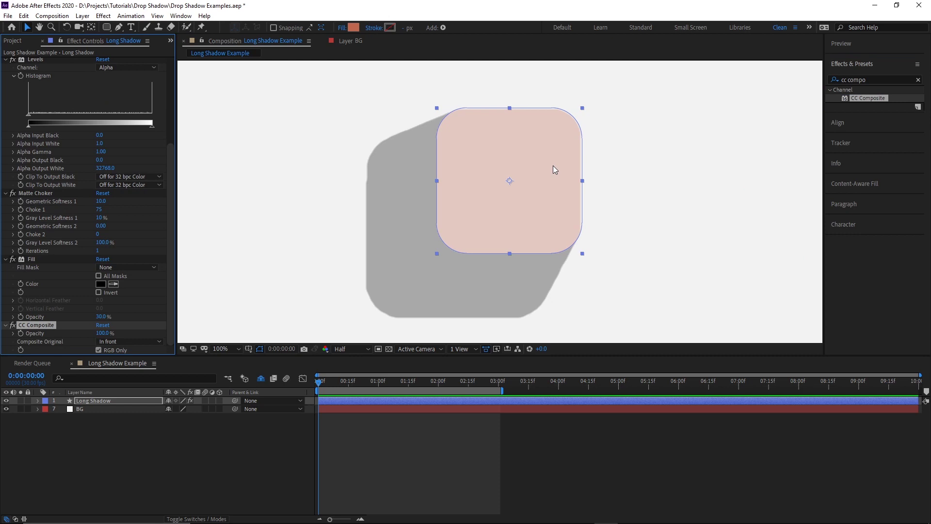
Turn off CC Composite's RGB Only so the orange square shows above the grey shadow
{"action": "left_click", "coordinate": [99, 350]}
{"action": "left_click", "coordinate": [193, 454]}
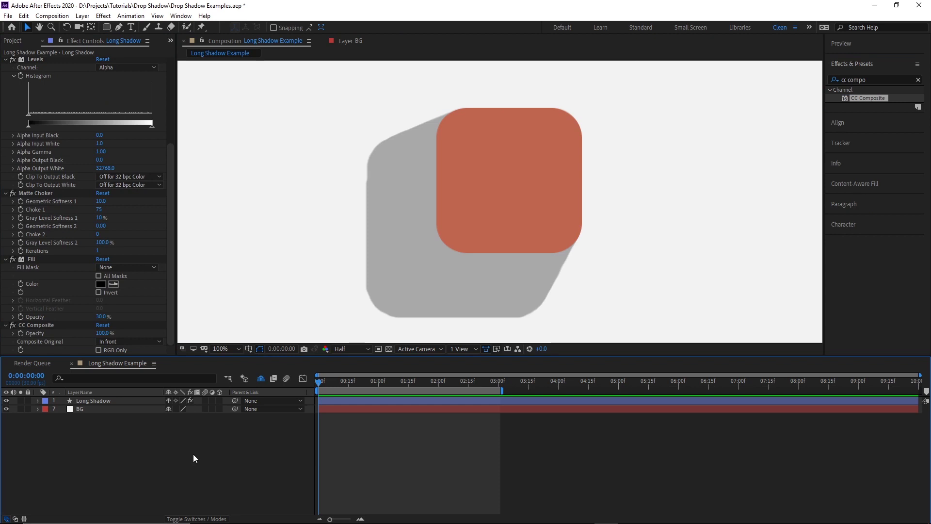
{"action": "scroll", "coordinate": [165, 87], "scroll_direction": "up", "scroll_amount": 5}
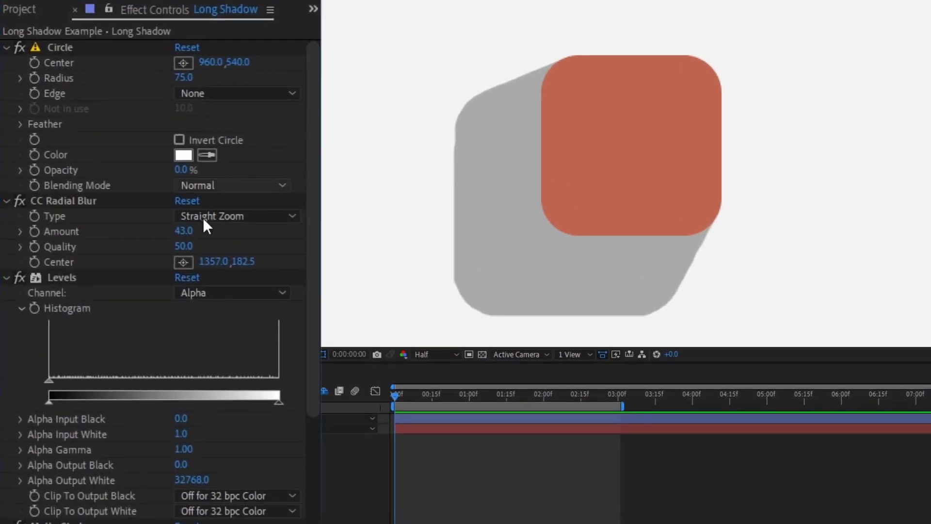
Set CC Radial Blur Quality to 20
{"action": "left_click", "coordinate": [184, 246]}
{"action": "type", "text": "20"}
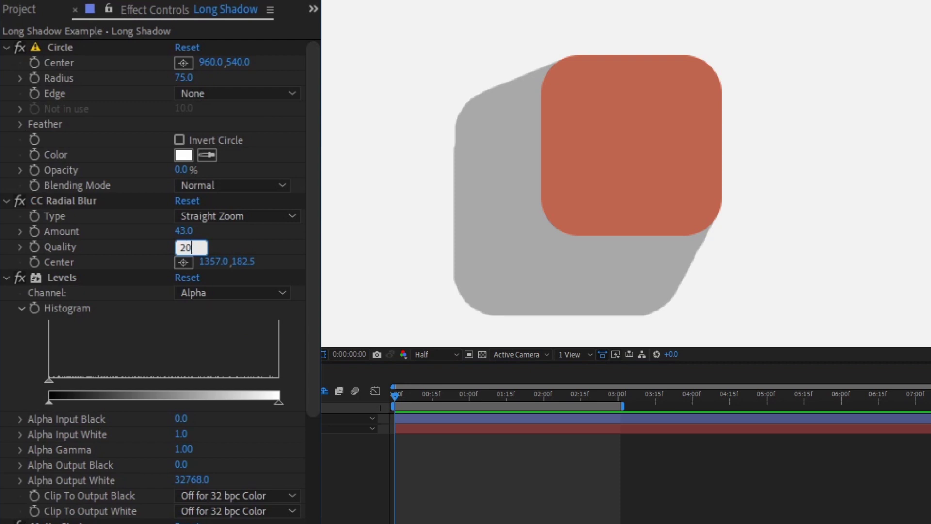
{"action": "key", "text": "Return"}
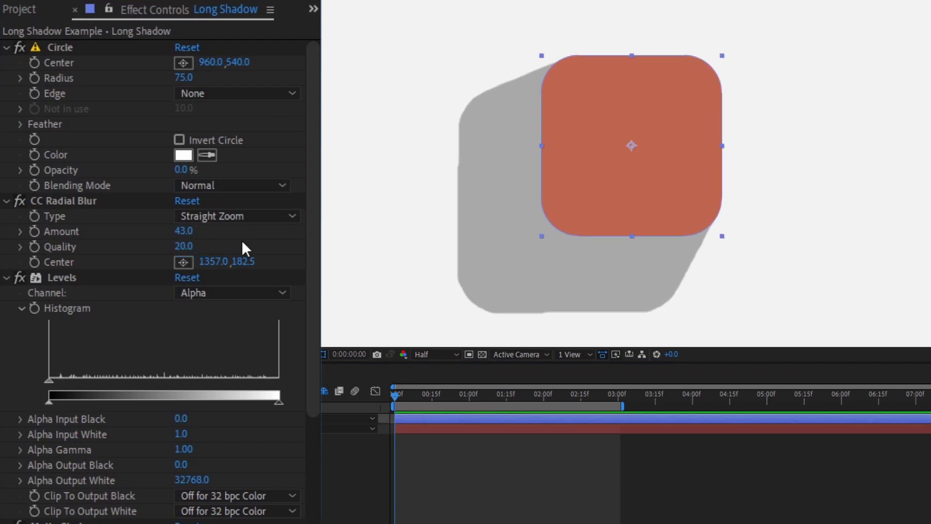
Move CC Radial Blur's centre to 960.0,-6863.5 and set Amount to -247.3
{"action": "left_click", "coordinate": [184, 262]}
{"action": "left_click", "coordinate": [605, 54]}
{"action": "left_click_drag", "start_coordinate": [605, 54], "coordinate": [604, 75]}
{"action": "left_click_drag", "start_coordinate": [242, 262], "coordinate": [1, 239]}
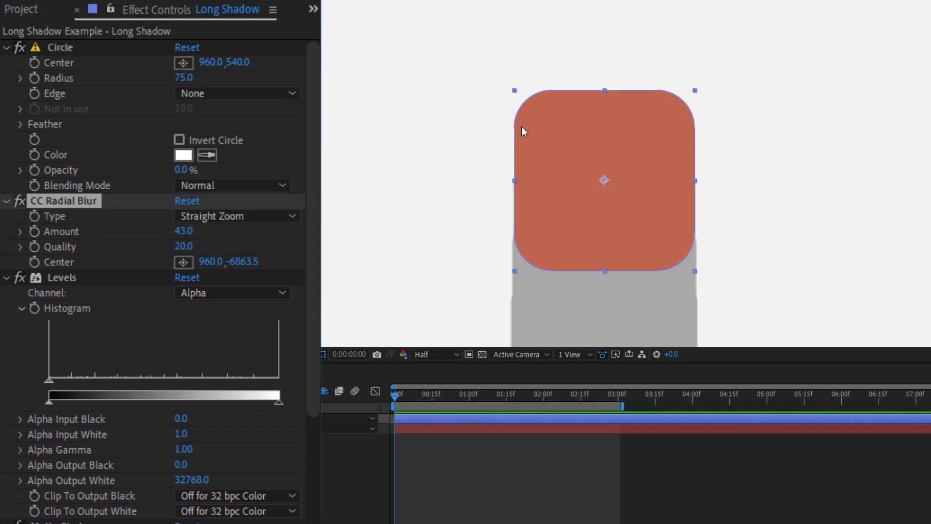
{"action": "key", "text": "comma"}
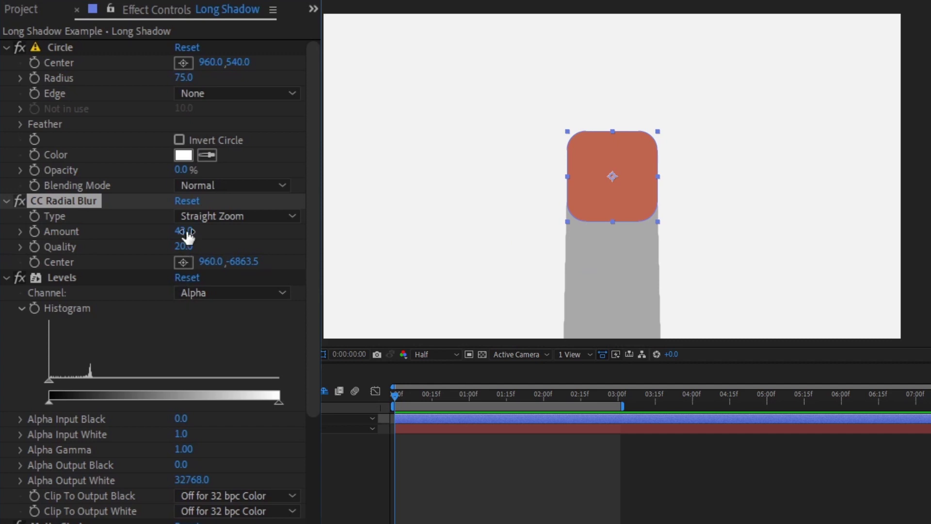
{"action": "mouse_move", "coordinate": [183, 232]}
{"action": "left_mouse_down"}
{"action": "mouse_move", "coordinate": [87, 232]}
{"action": "mouse_move", "coordinate": [102, 215]}
{"action": "mouse_move", "coordinate": [382, 228]}
{"action": "mouse_move", "coordinate": [155, 221]}
{"action": "mouse_move", "coordinate": [313, 222]}
{"action": "left_mouse_up"}
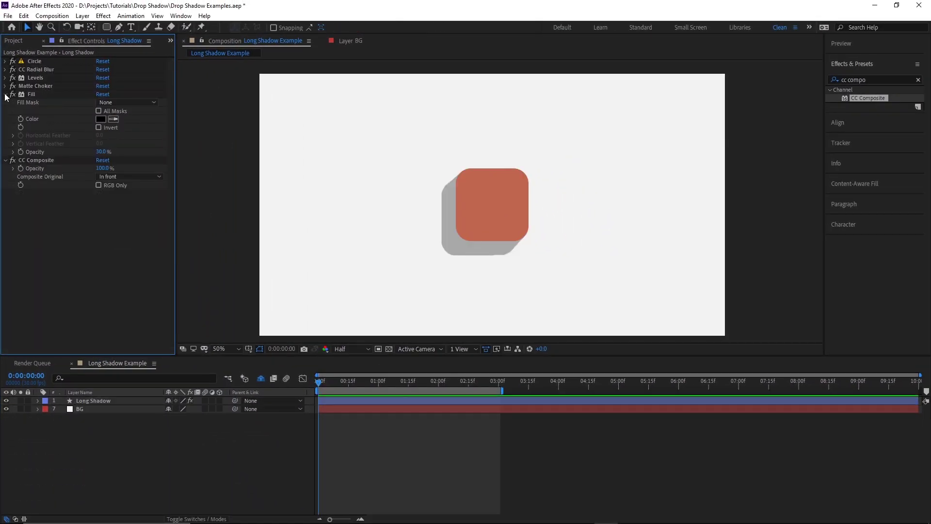
Collapse the Fill and CC Composite effects and select all six stacked effects
{"action": "left_click", "coordinate": [5, 95]}
{"action": "left_click", "coordinate": [5, 102]}
{"action": "left_click", "coordinate": [39, 62]}
{"action": "left_click", "coordinate": [36, 101], "text": "shift"}
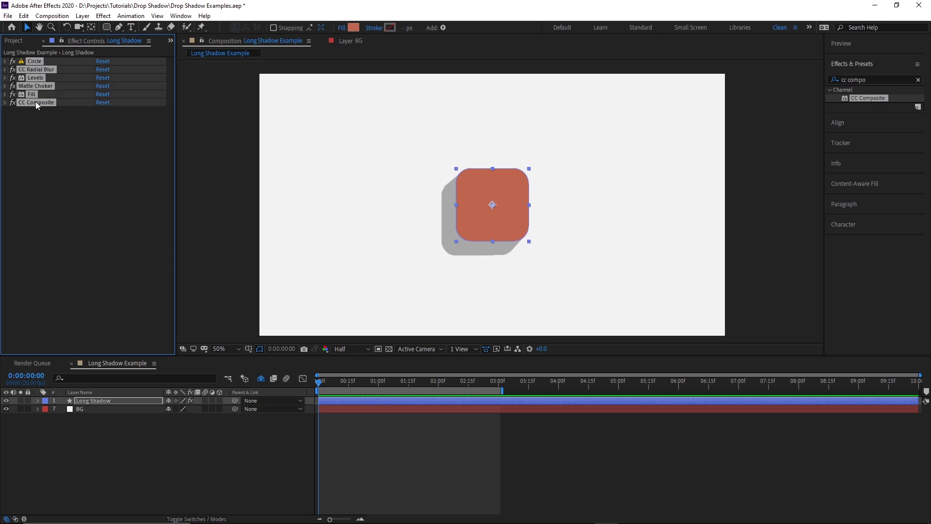
Save the effects as the Long Shadow animation preset and apply it to the text layer
{"action": "left_click", "coordinate": [917, 64]}
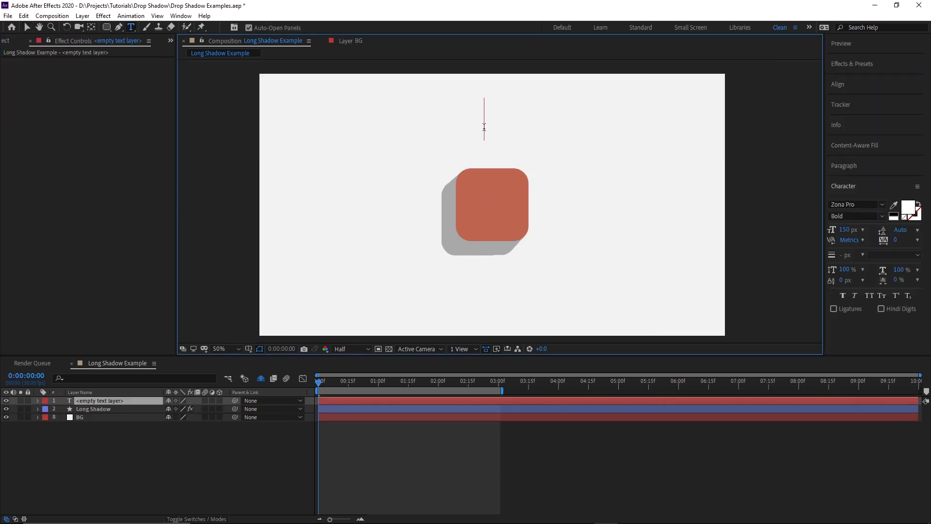
{"action": "type", "text": "nice."}
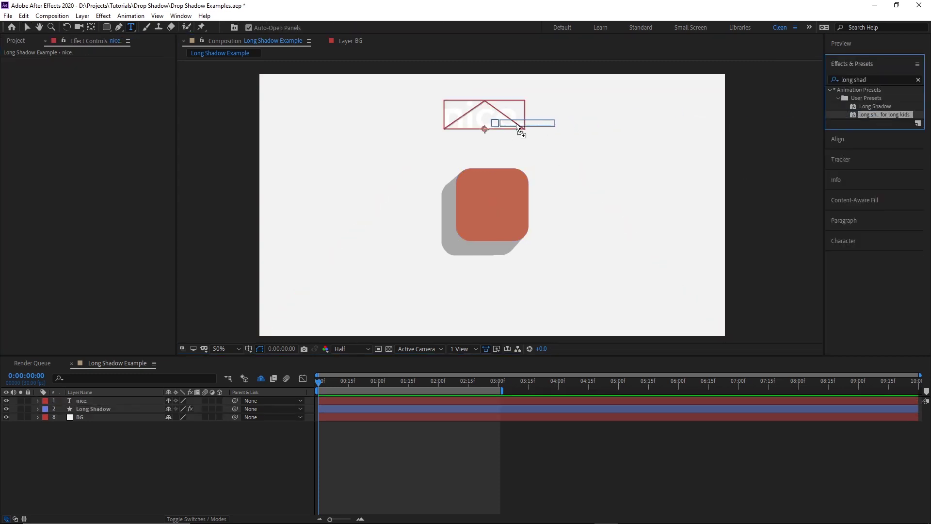
{"action": "left_click_drag", "start_coordinate": [495, 119], "coordinate": [485, 121]}
{"action": "left_click", "coordinate": [241, 474]}
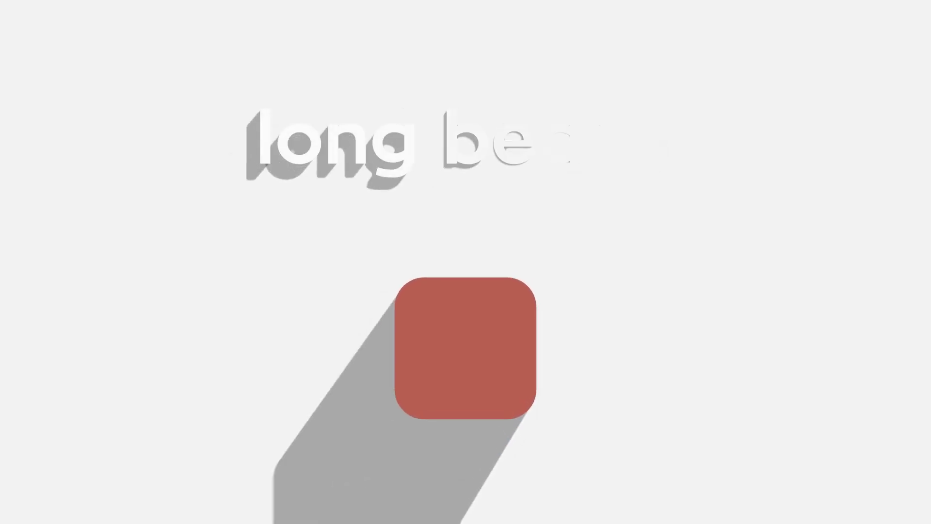
Exit fullscreen and like the video
{"action": "key", "text": "Escape"}
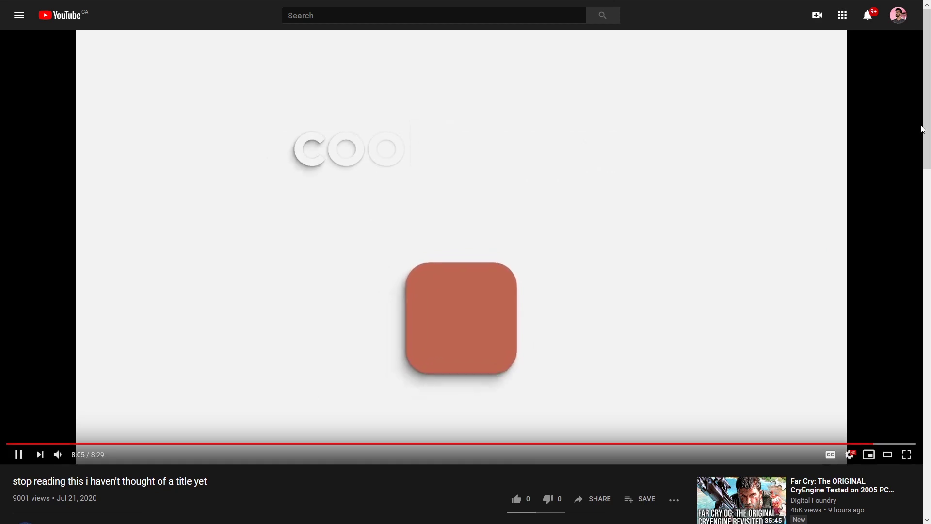
{"action": "scroll", "coordinate": [627, 190], "scroll_direction": "down", "scroll_amount": 6}
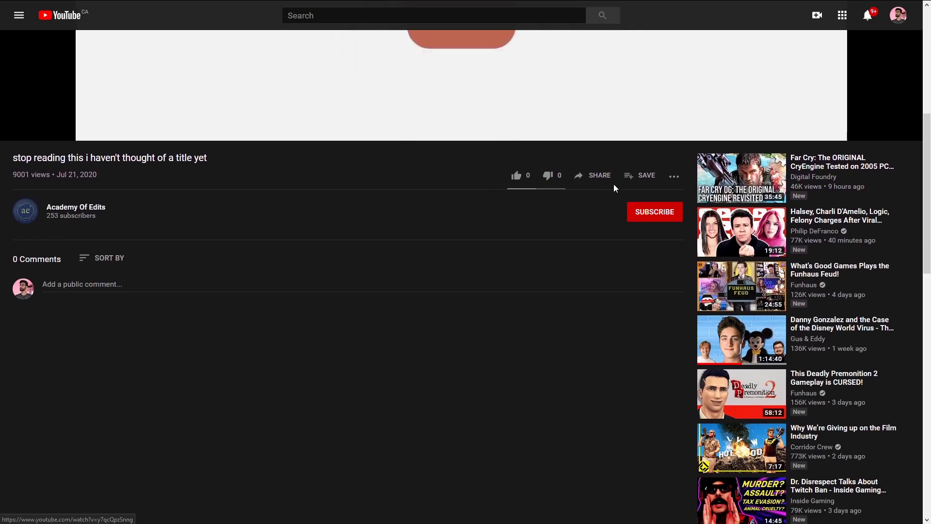
{"action": "left_click", "coordinate": [516, 175]}
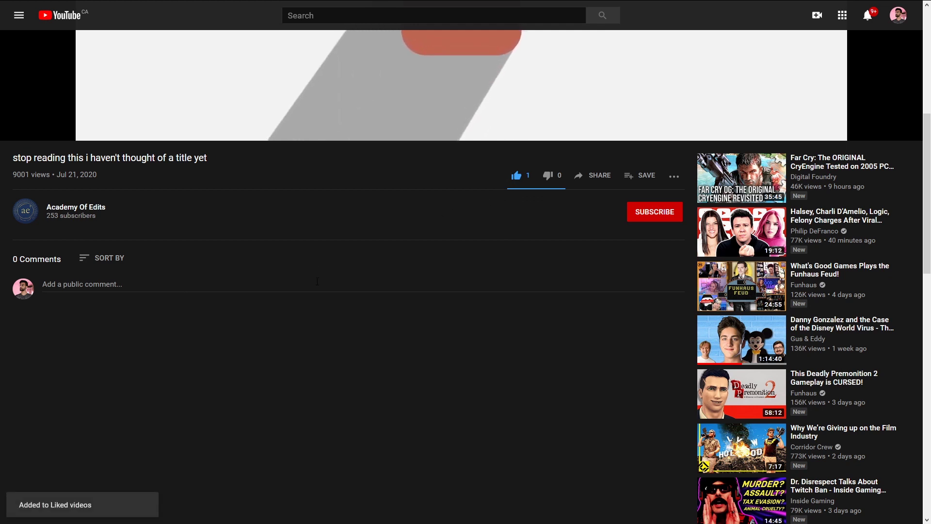
Subscribe to the channel and draft the comment 'wow this is very cool./'
{"action": "left_click", "coordinate": [656, 223]}
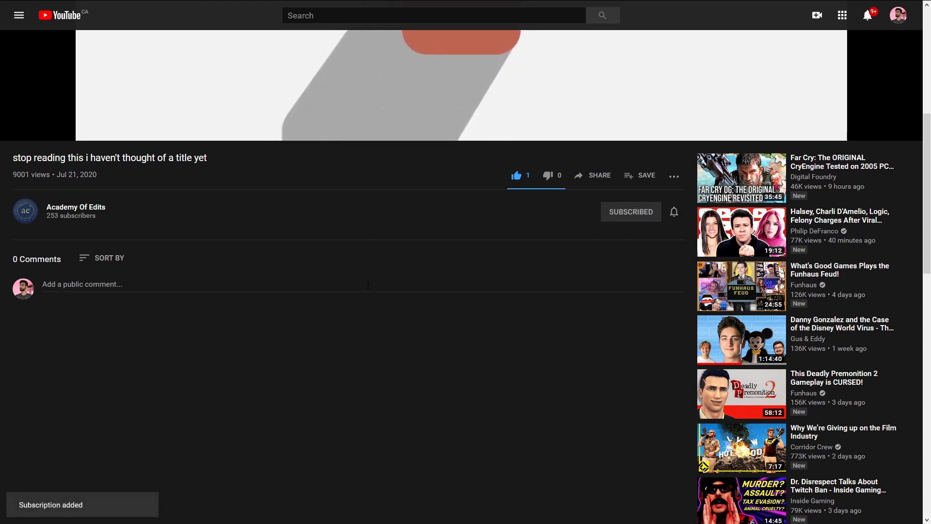
{"action": "left_click", "coordinate": [205, 292]}
{"action": "type", "text": "wow"}
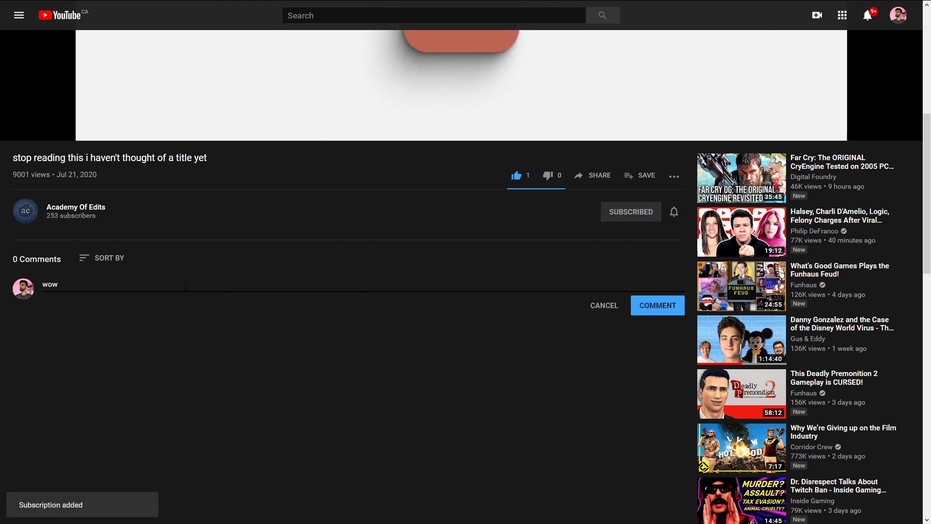
{"action": "type", "text": " this is very cool./"}
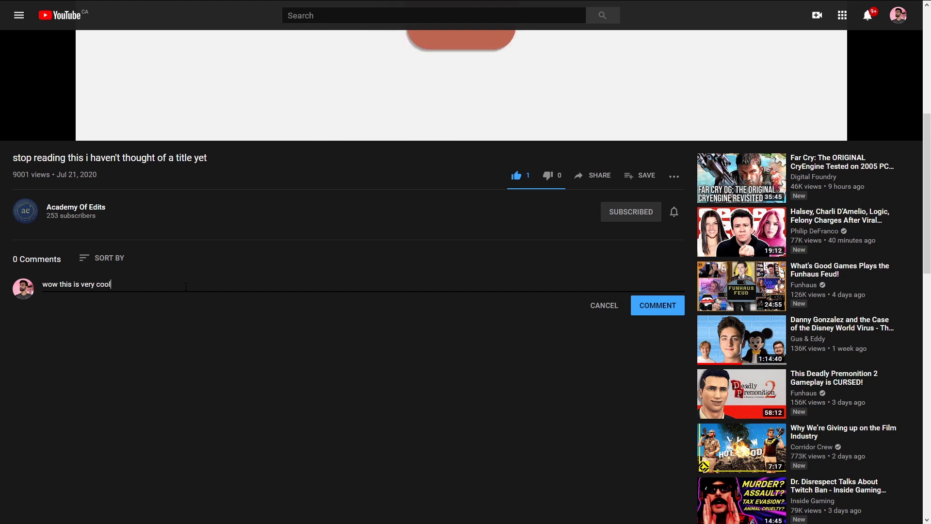